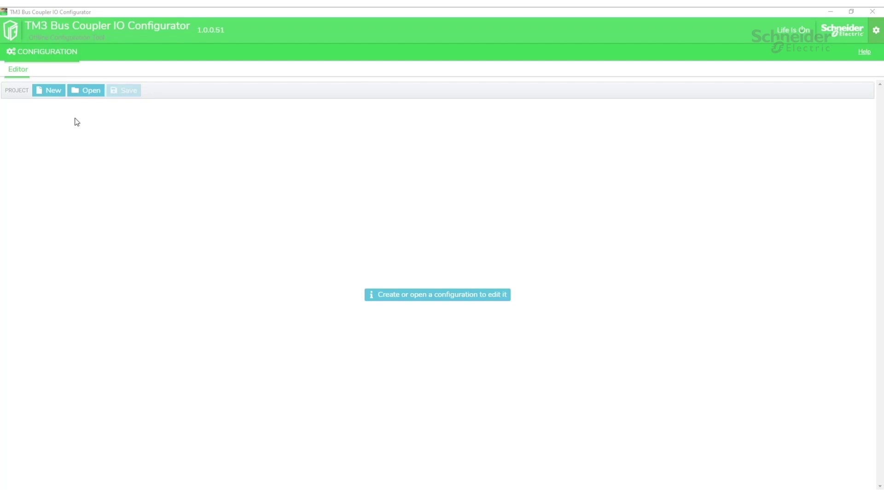
- Start a new project with the TM3BCEIP Modbus coupler TM3BC_ModbusTCP and display its Configuration parameters
left_click(54, 98)
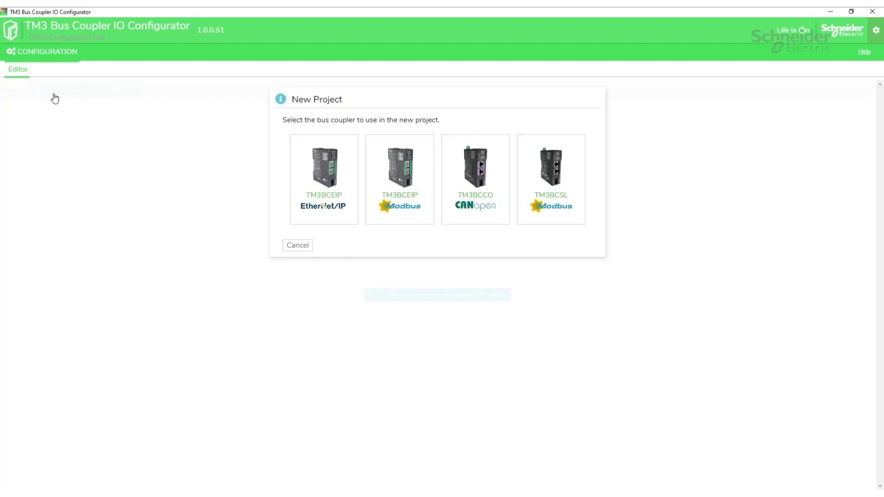
left_click(386, 218)
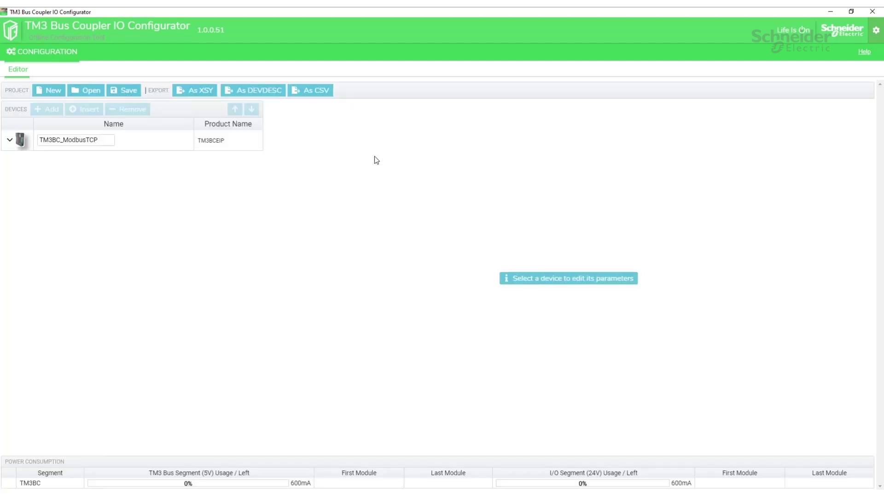
left_click(185, 143)
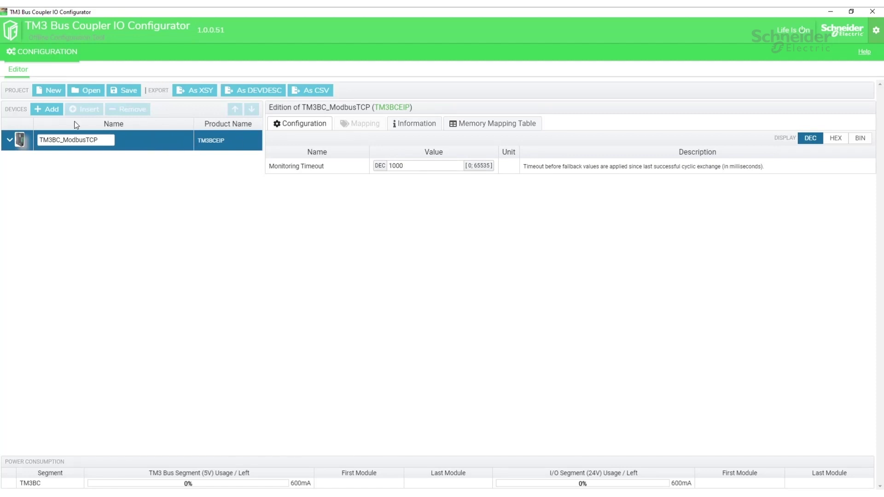
- Add the TM3AI2H/G analog input module to the coupler as Module_1
left_click(51, 110)
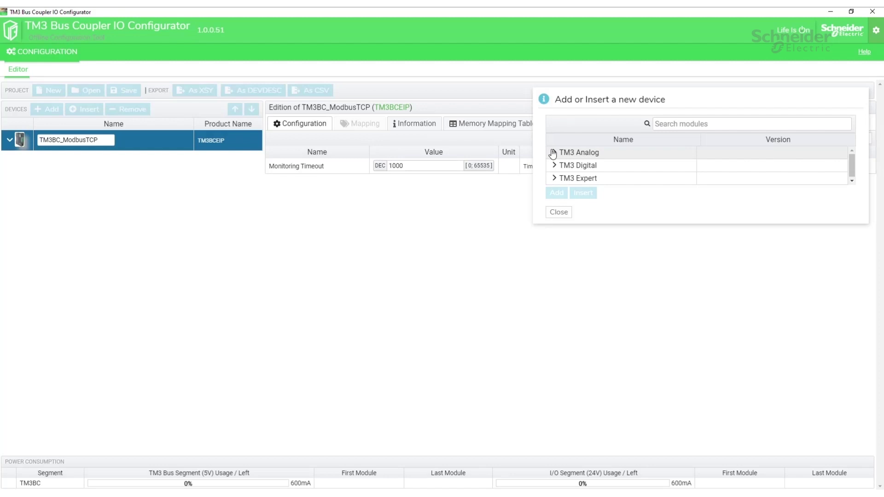
left_click(553, 152)
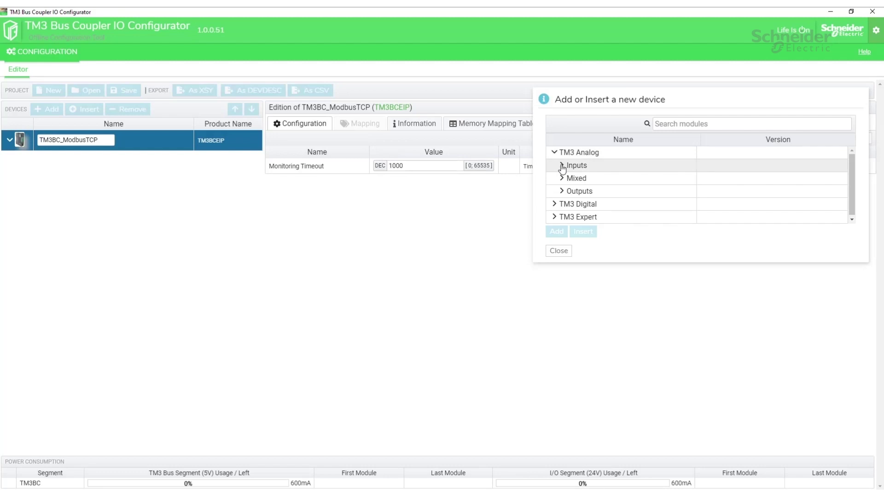
left_click(562, 166)
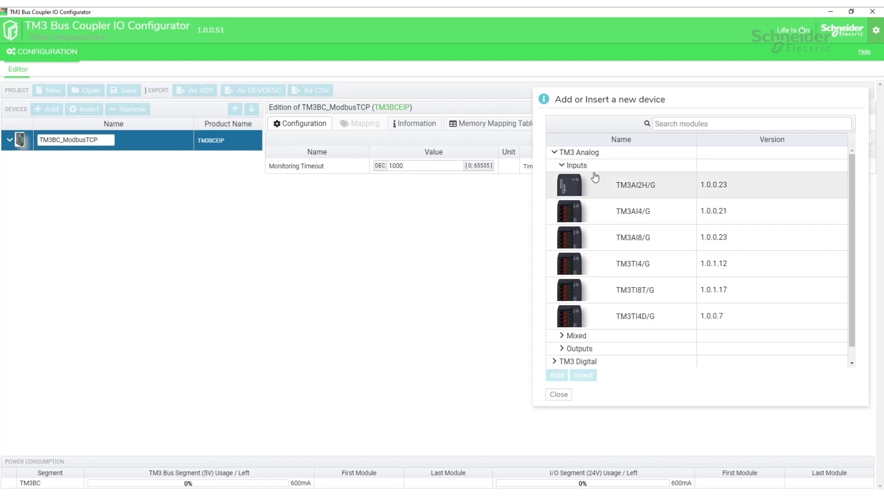
left_click(582, 184)
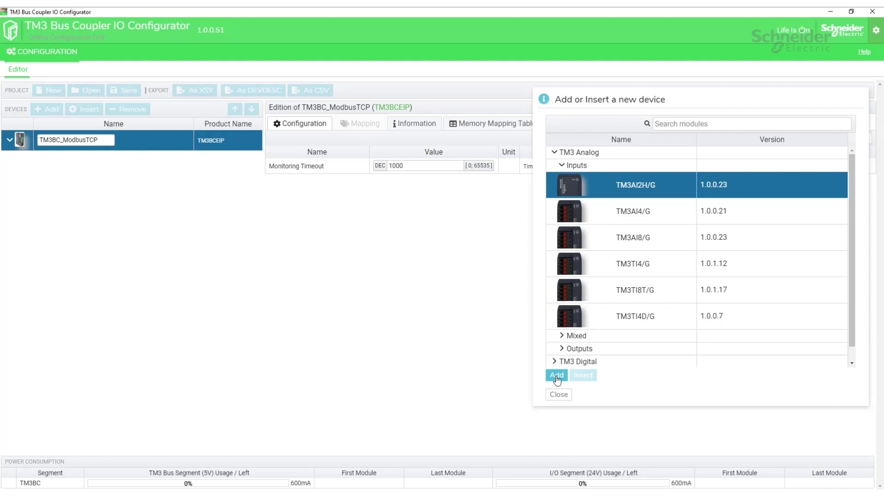
left_click(557, 375)
left_click(561, 166)
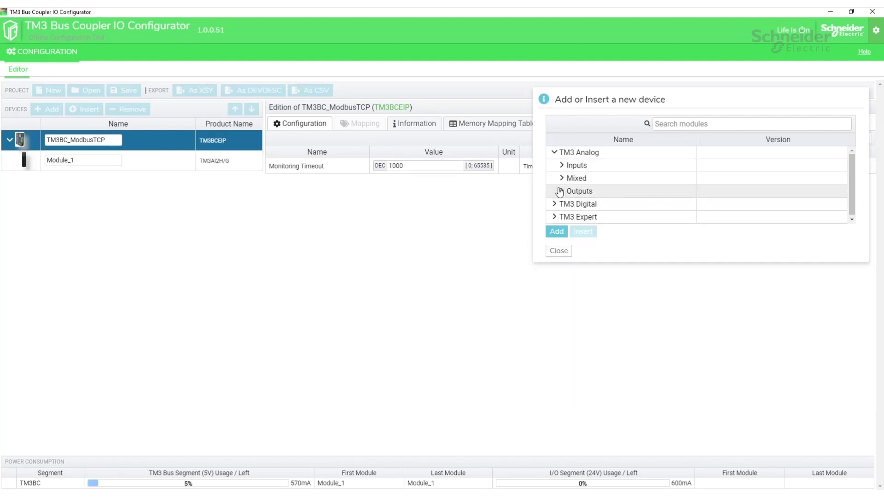
- Add the TM3DI32K digital input module as Module_2
left_click(556, 204)
left_click(555, 153)
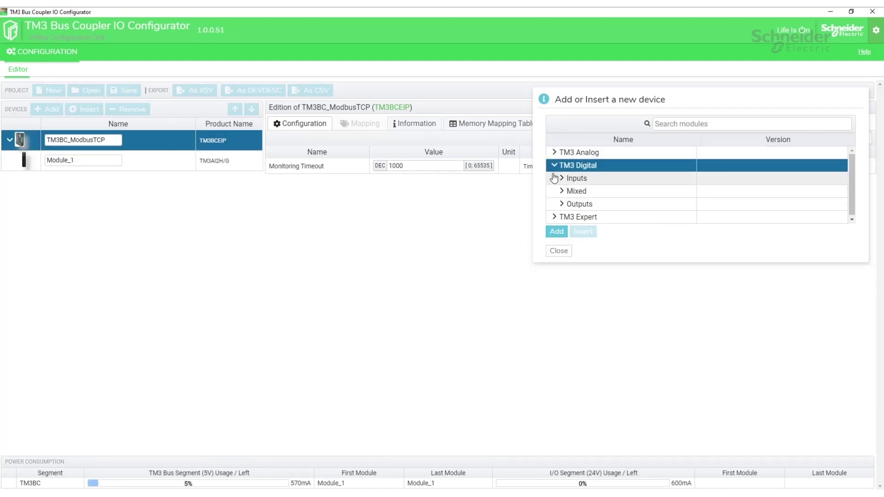
left_click(562, 179)
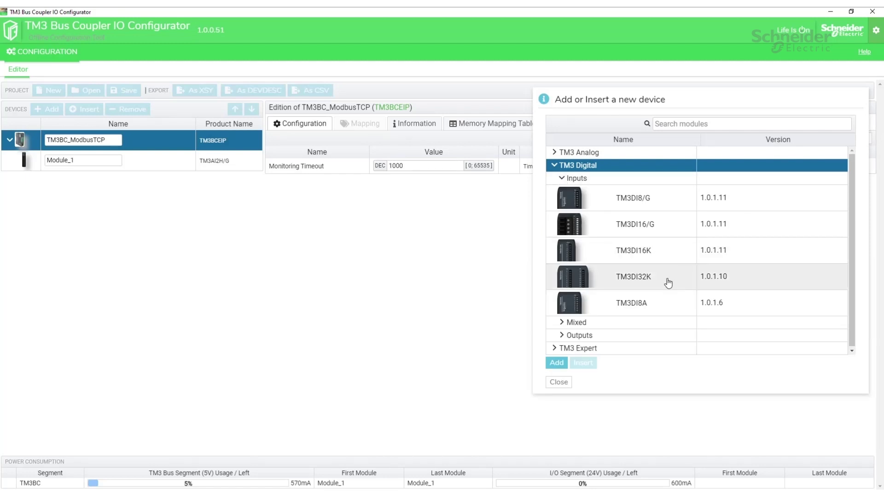
left_click(670, 283)
left_click(563, 179)
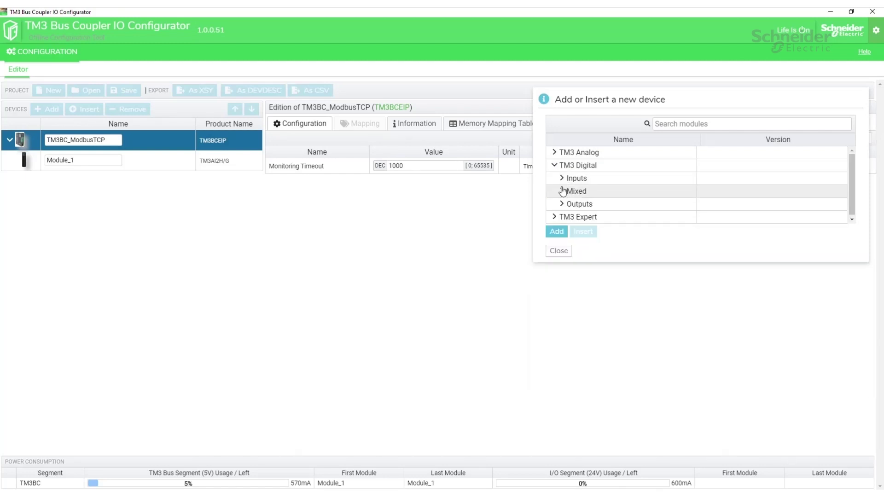
left_click(562, 180)
left_click(556, 363)
left_click(563, 179)
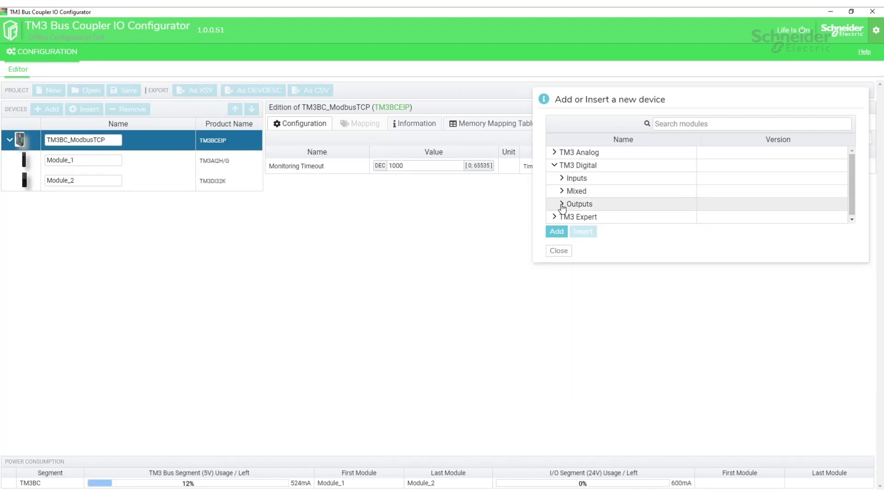
- Add TM3DQ32TK as Module_3 and TM3DM24R/G as Module_4, then close the module list
left_click(562, 204)
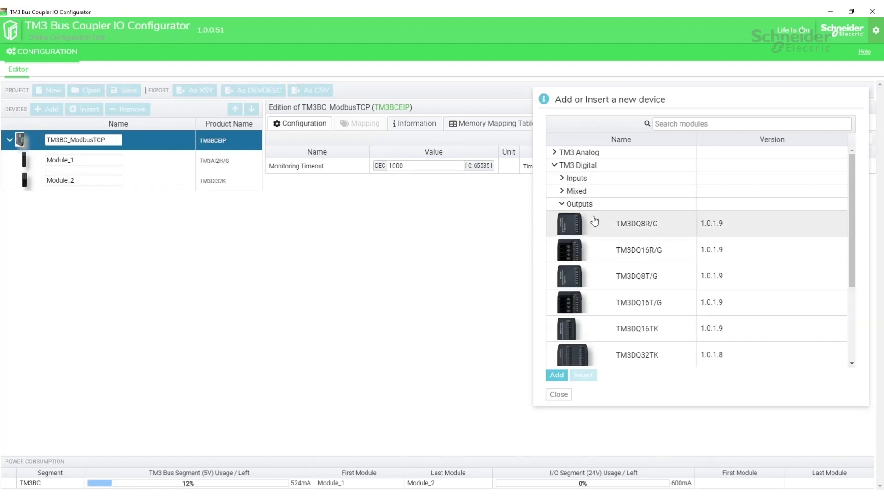
left_click(663, 358)
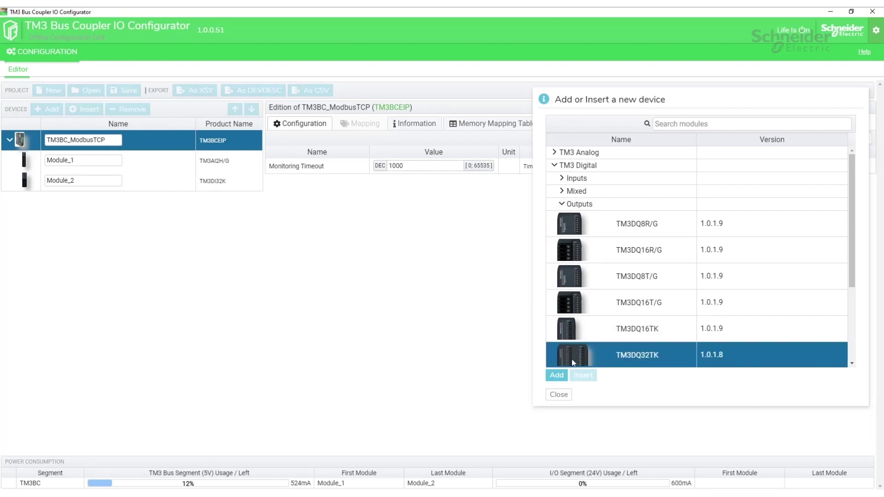
left_click(557, 375)
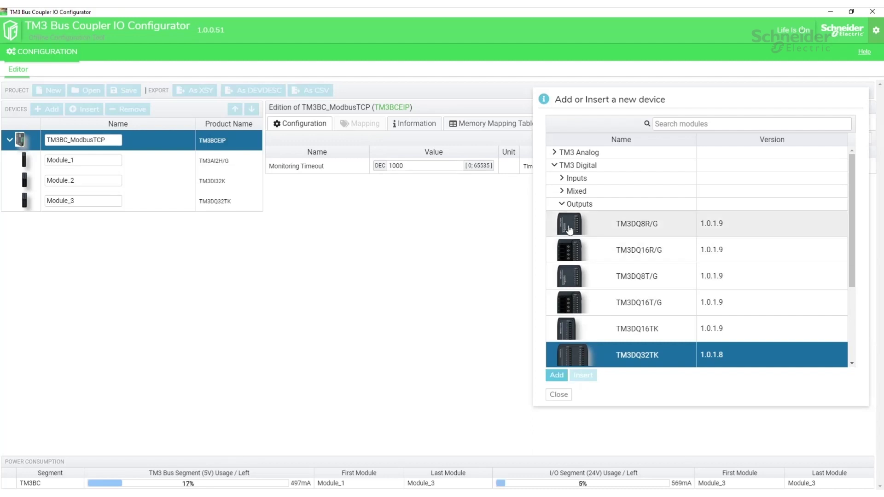
left_click(562, 204)
left_click(563, 192)
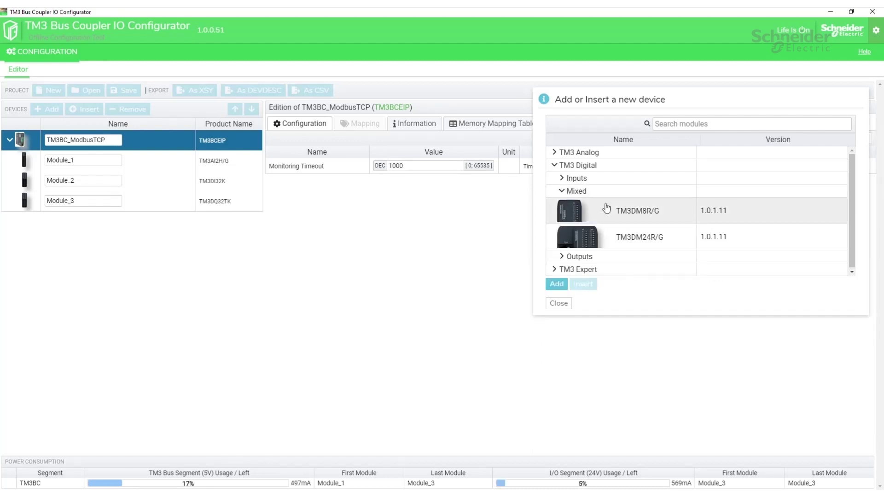
left_click(658, 240)
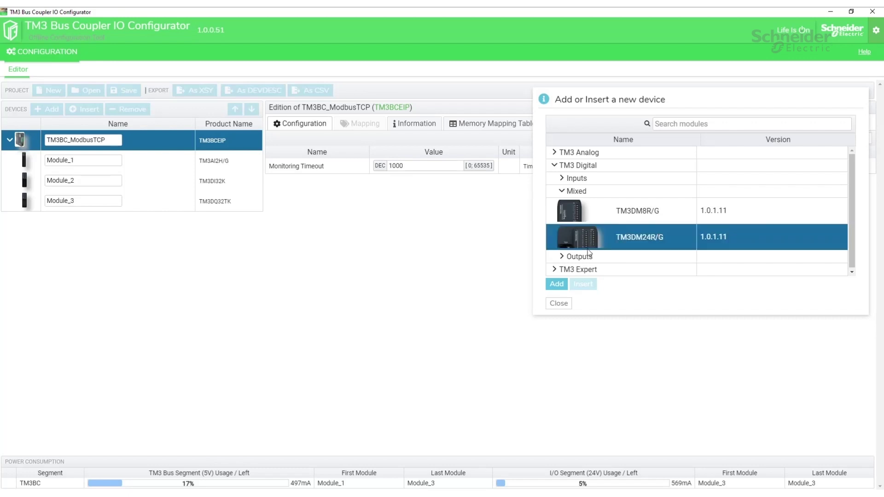
left_click(557, 284)
left_click(562, 303)
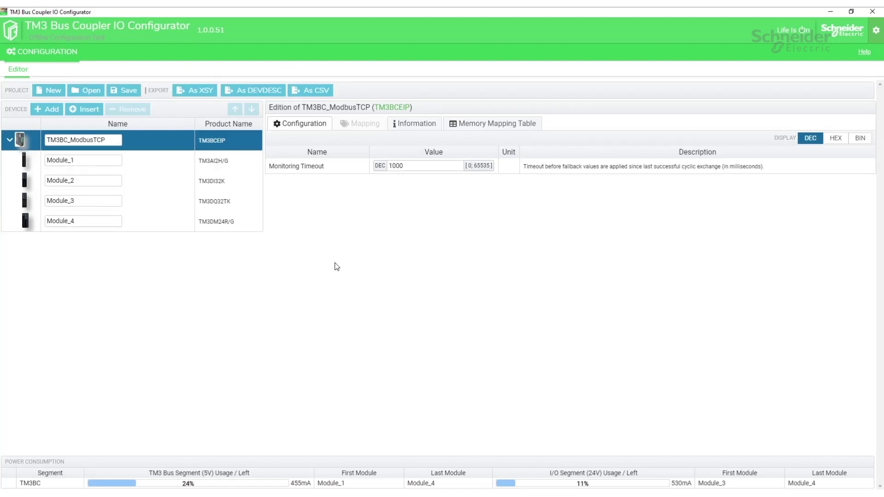
- Set Module_1's inputs IW0 and IW1 to the 4 - 20 mA range
left_click(232, 171)
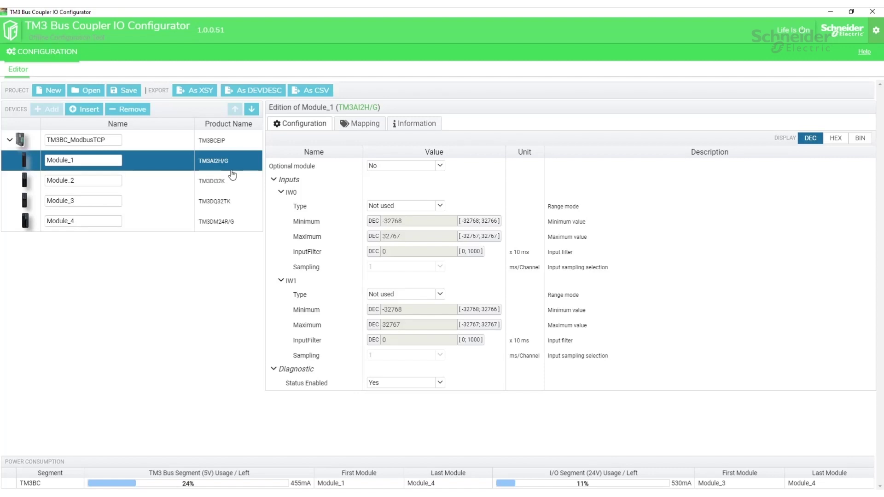
left_click(406, 206)
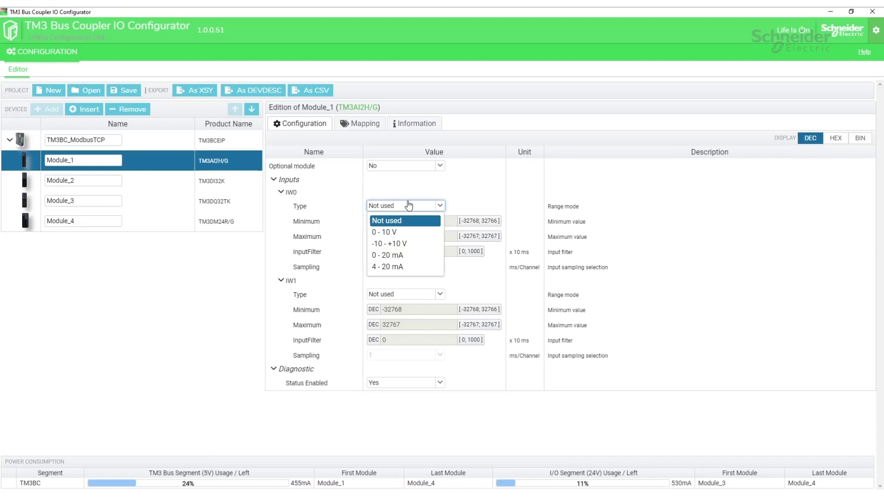
left_click(387, 266)
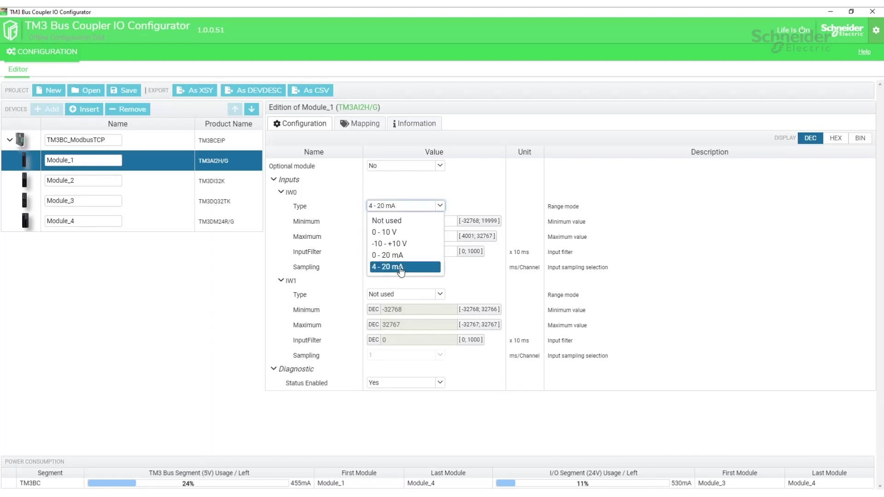
left_click(387, 295)
left_click(387, 355)
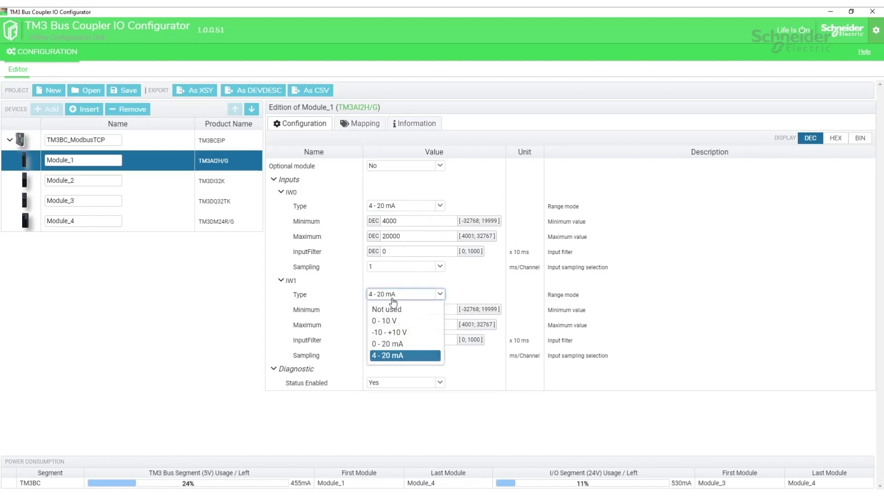
- Review the settings of Module_2, Module_3 and Module_4
left_click(164, 189)
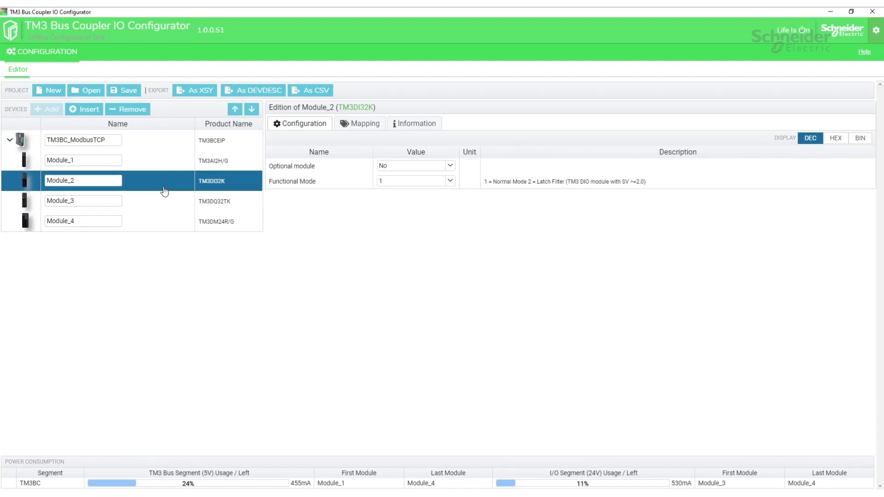
left_click(178, 200)
left_click(190, 219)
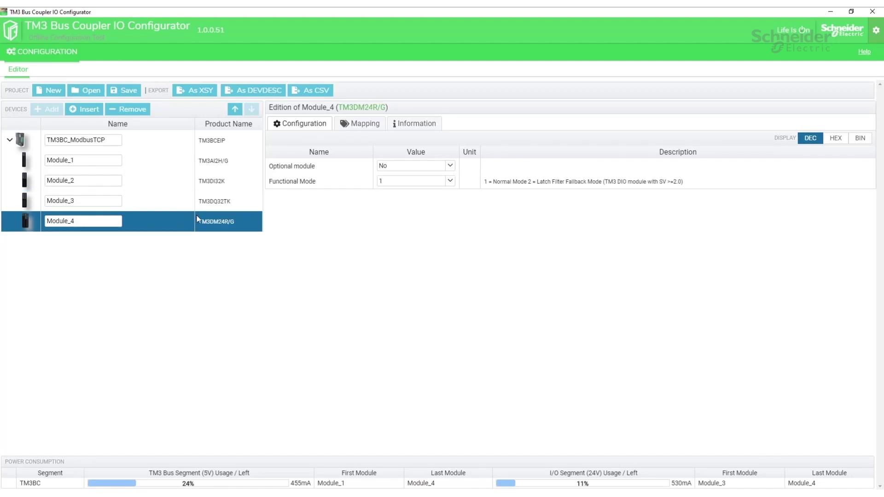
- Check the coupler's memory map (inputs 3001, outputs 3501, status 930) and save as Project.spf
left_click(183, 148)
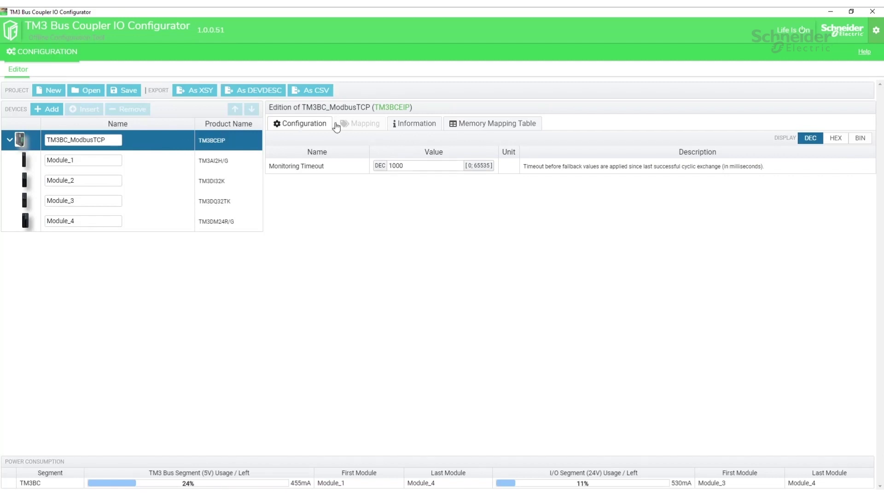
left_click(498, 125)
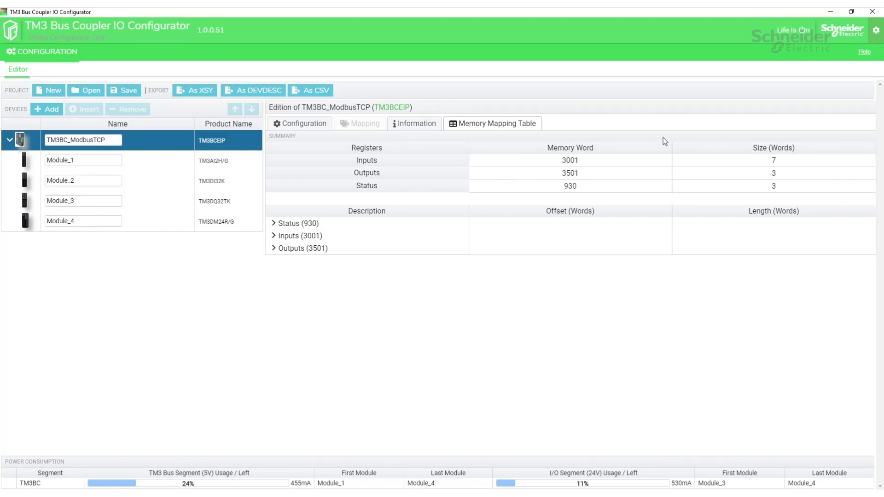
left_click(136, 95)
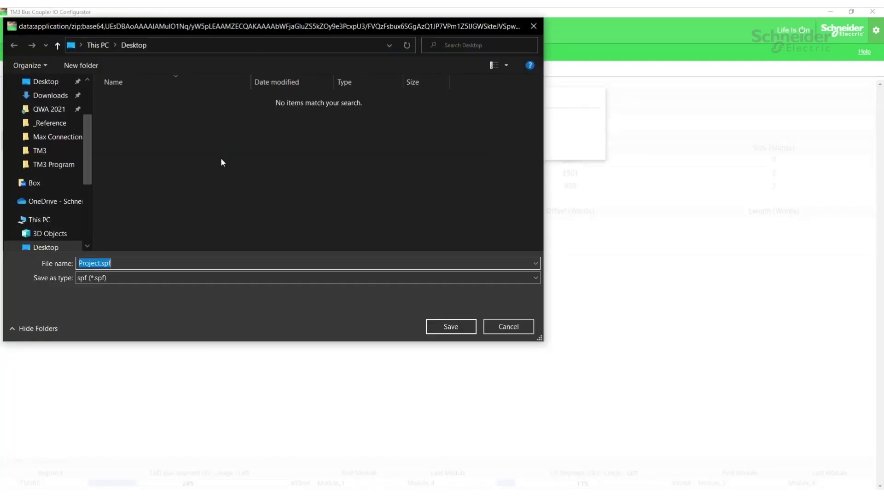
left_click(460, 327)
left_click(298, 150)
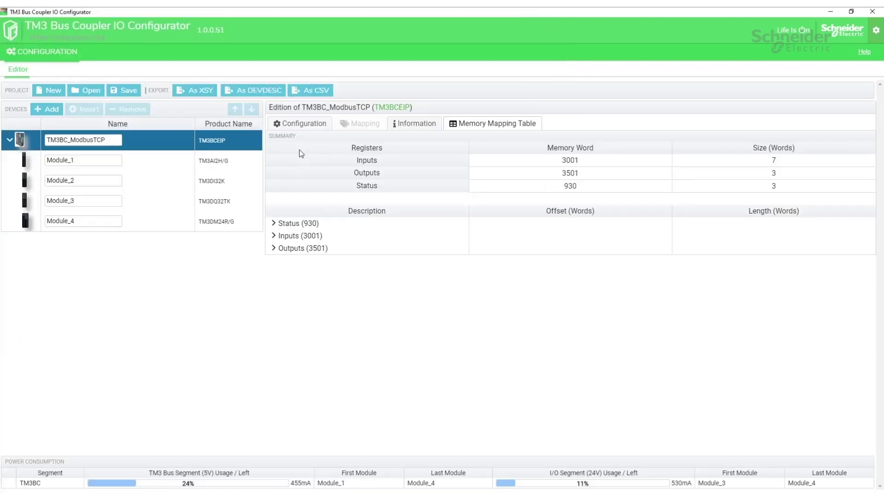
- Close the configurator, open the M580 rack under PLC bus, and check the EIO head's IPConfig
left_click(831, 11)
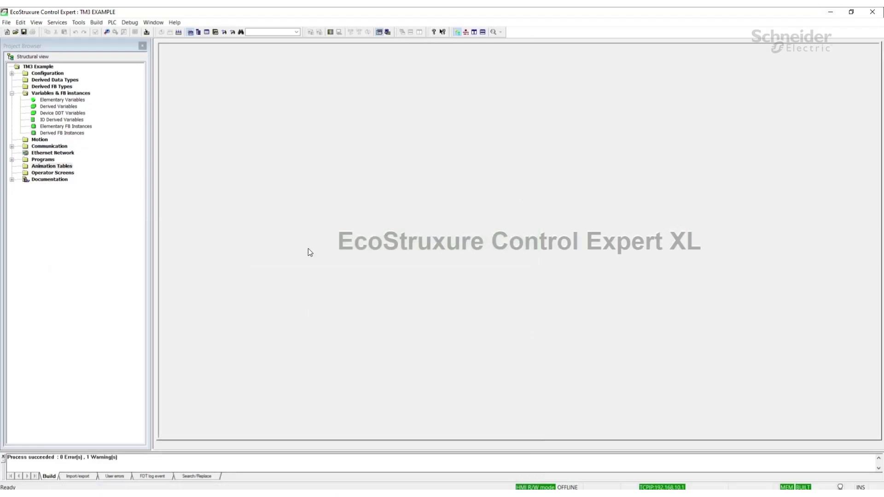
left_click(125, 142)
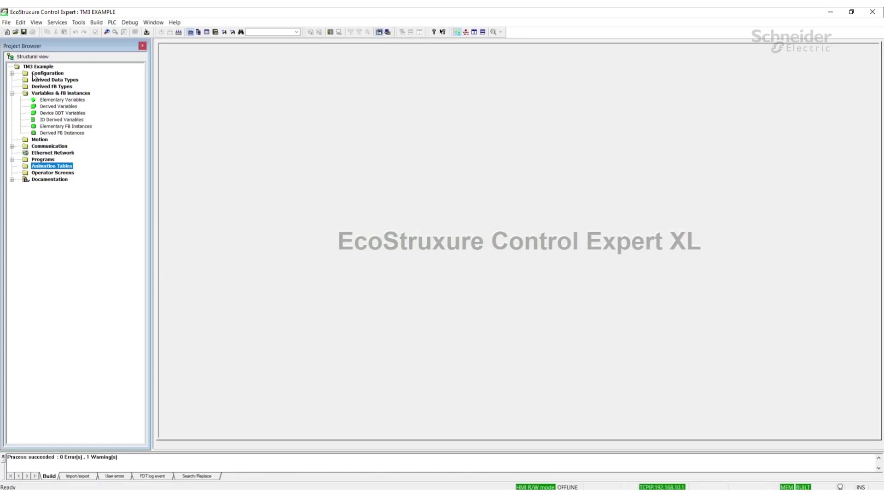
left_click(12, 74)
left_click(20, 79)
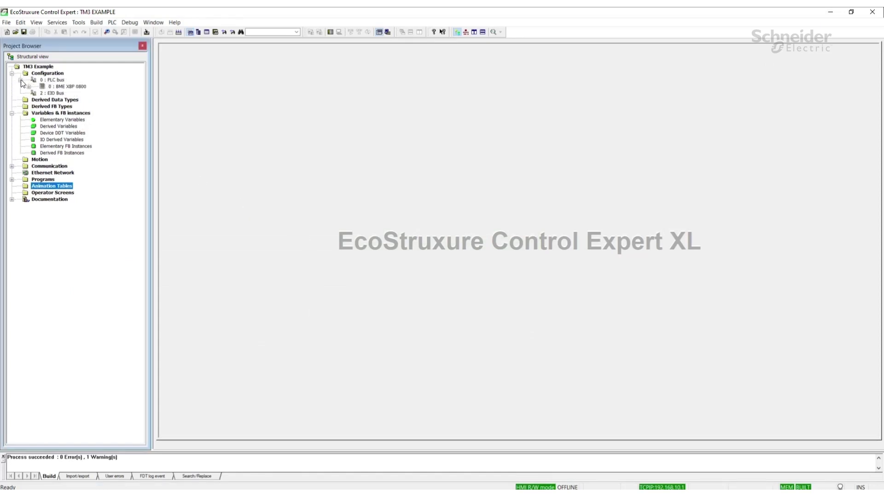
double_click(58, 86)
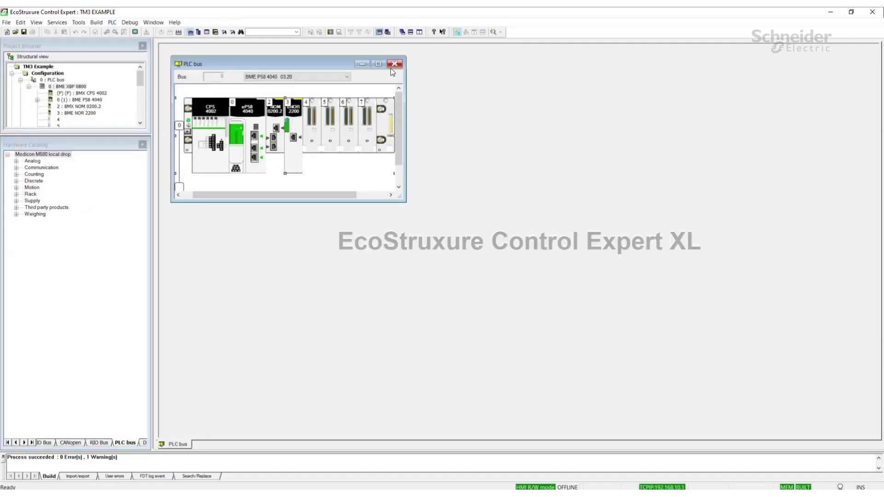
left_click_drag(113, 139, 176, 240)
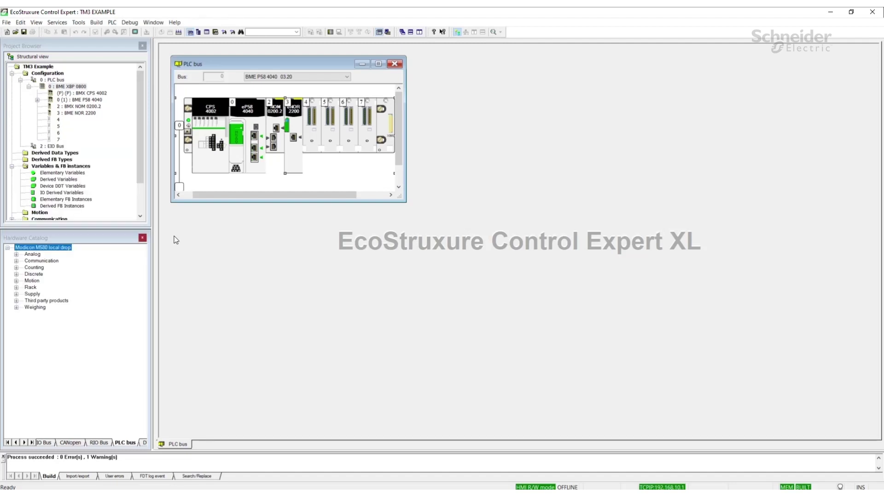
double_click(254, 138)
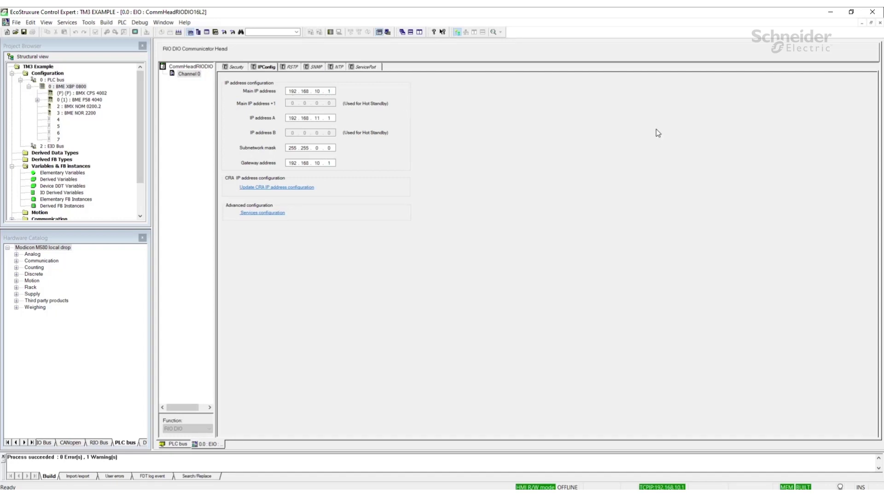
left_click(880, 22)
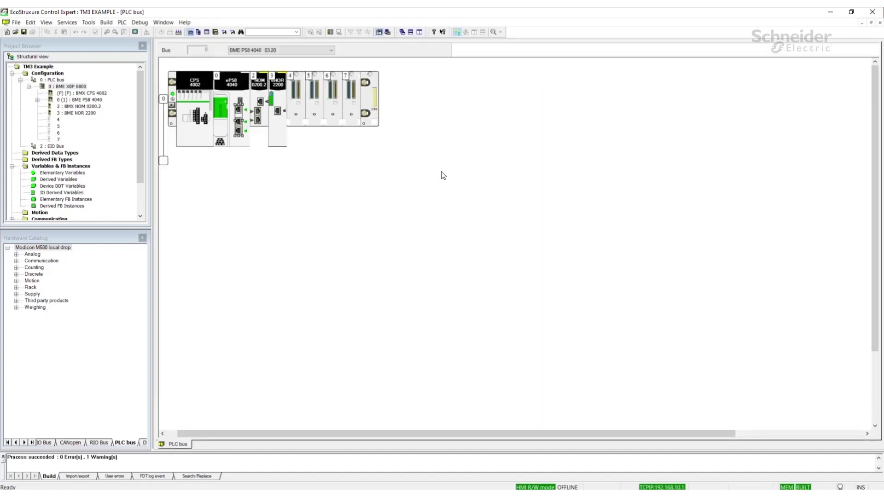
- Close the Project Browser and show the DTM Browser from the Tools menu
left_click(142, 47)
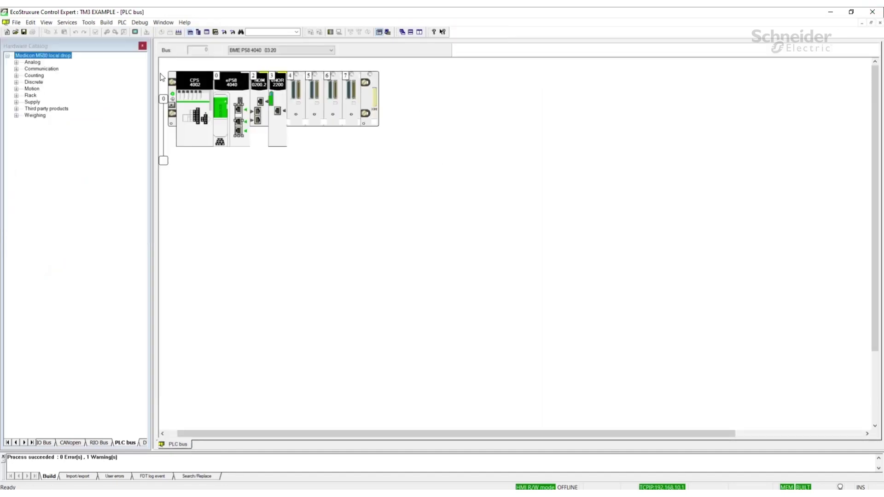
left_click(87, 23)
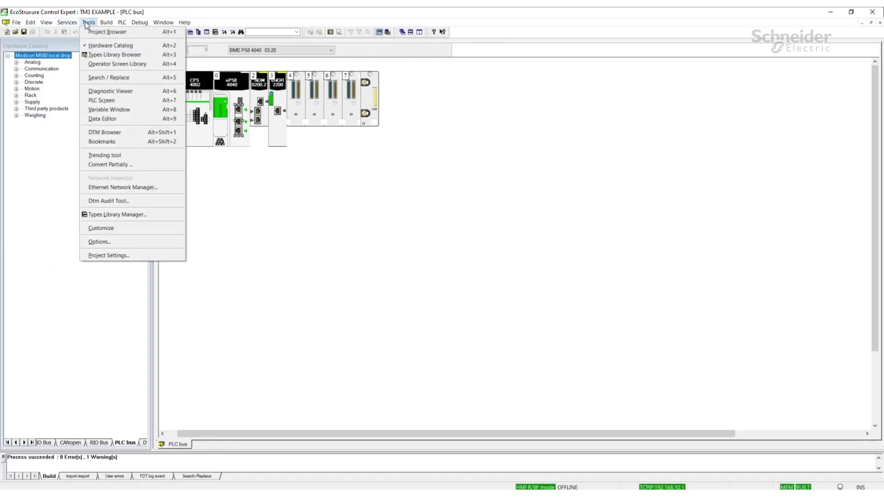
left_click(105, 132)
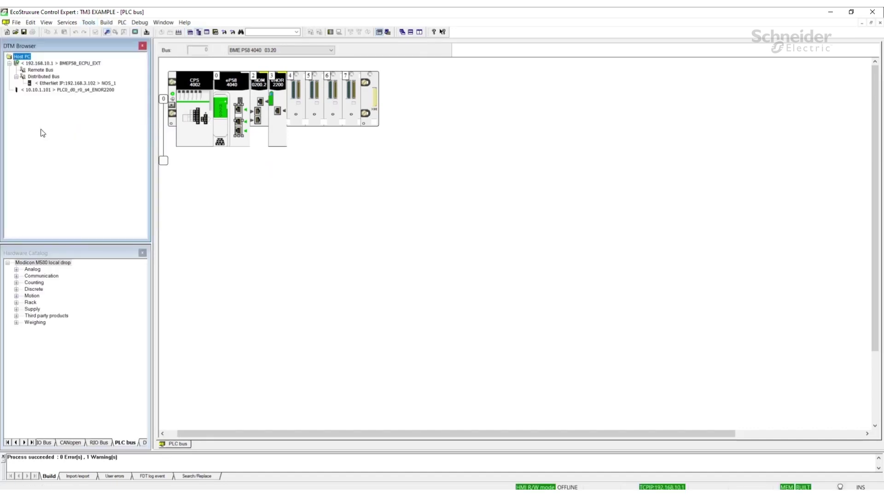
- Add a generic Modbus over TCP Modbus Device under BMEP58_ECPU_EXT and confirm the project change
left_click(52, 64)
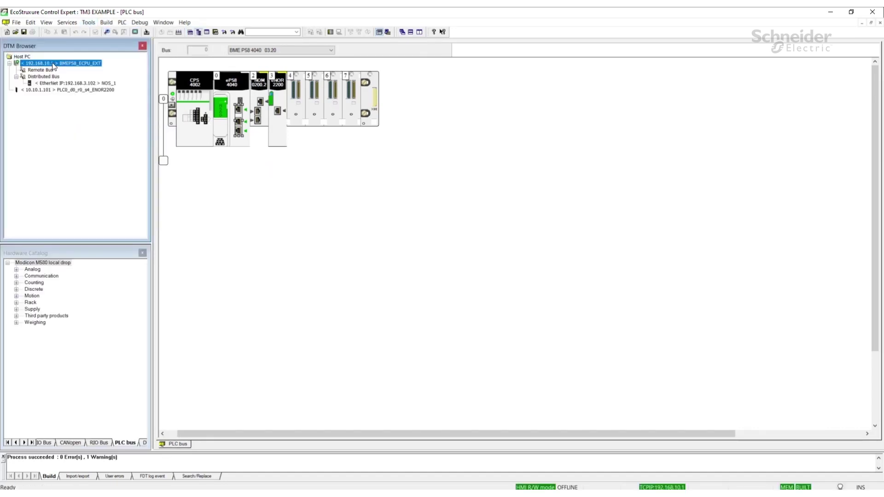
right_click(53, 64)
left_click(74, 80)
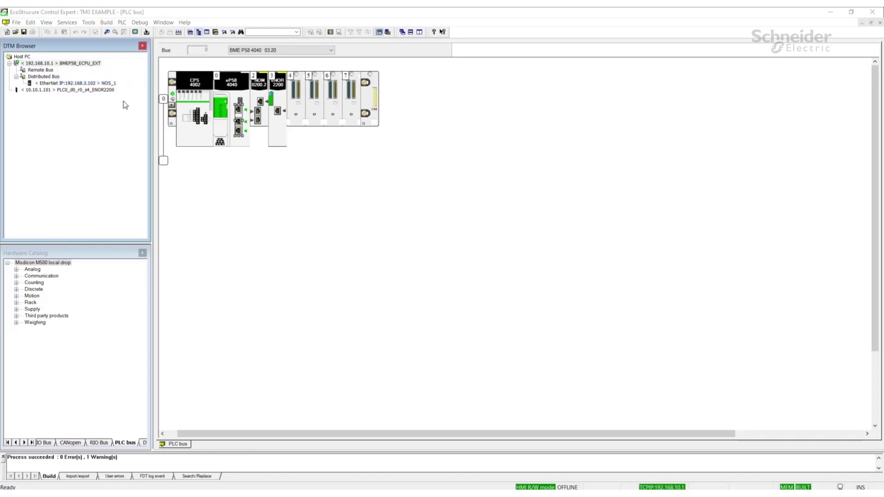
left_click(411, 174)
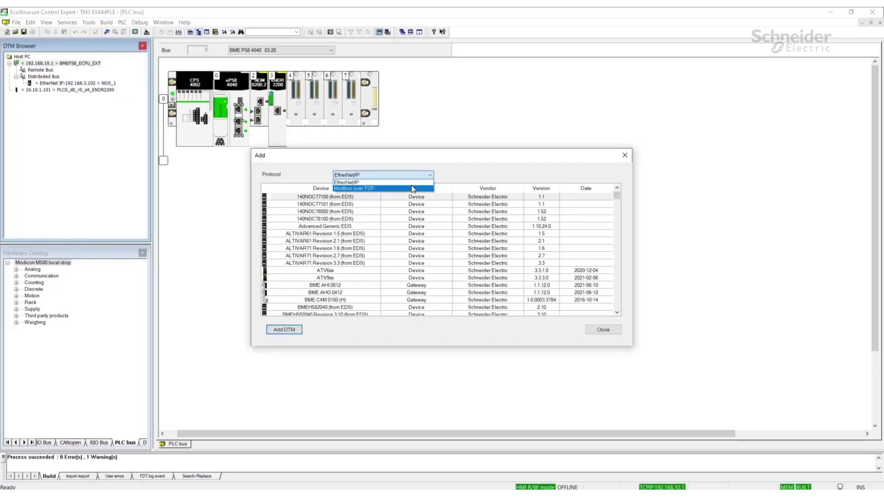
left_click(411, 188)
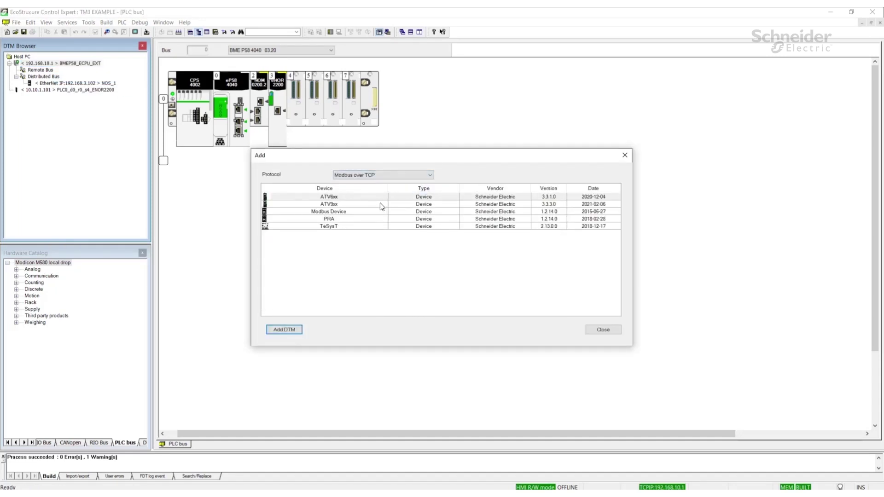
left_click(358, 211)
left_click(296, 329)
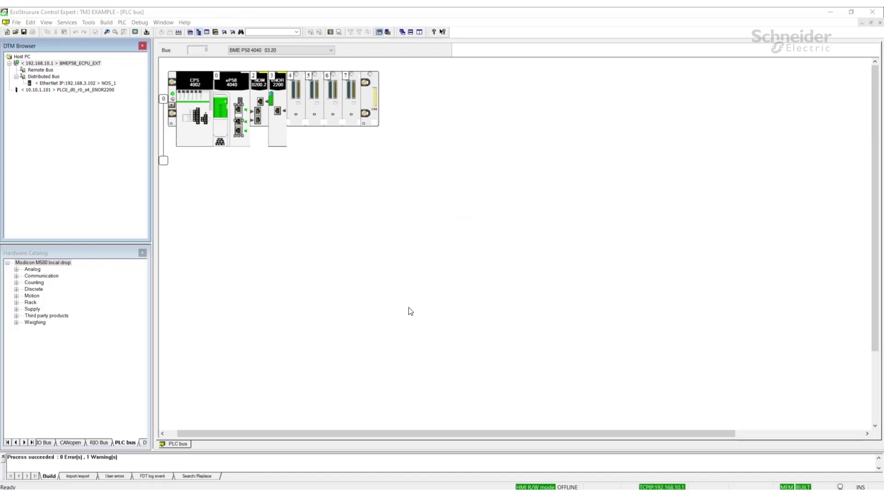
left_click(430, 273)
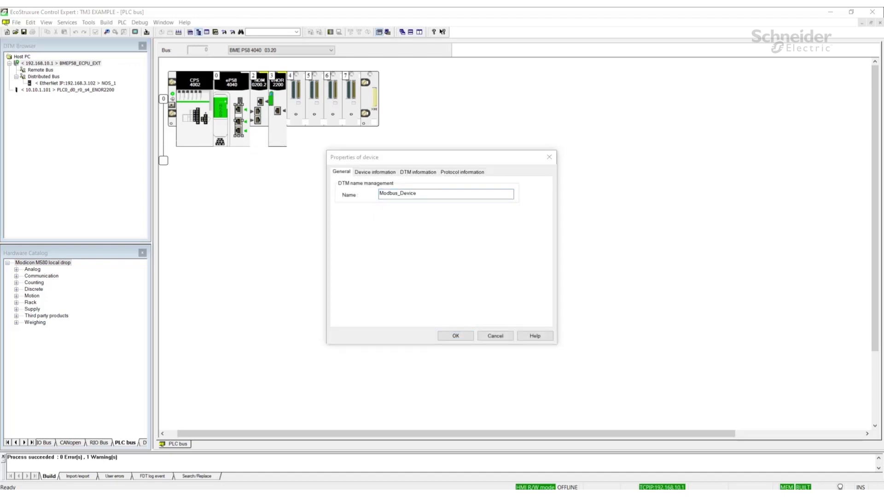
- Name the new device TM3_Demo
double_click(429, 194)
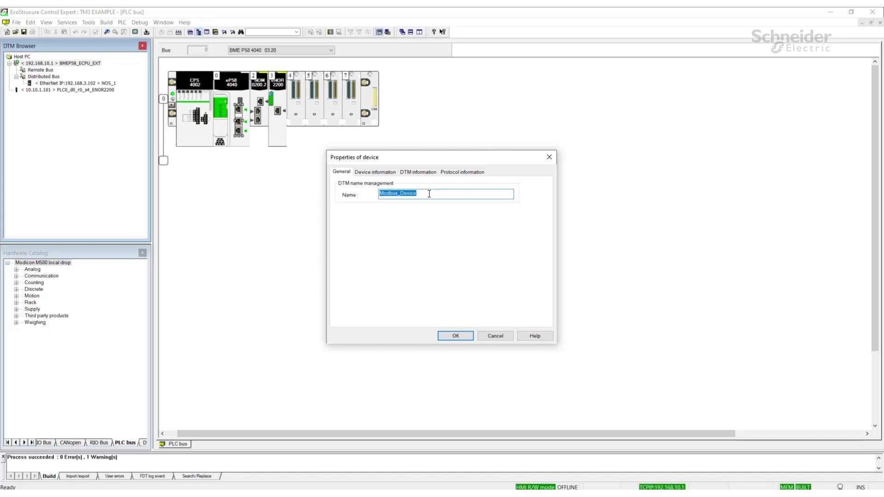
type("TM#")
key("BackSpace")
type("3_Demo")
left_click(456, 336)
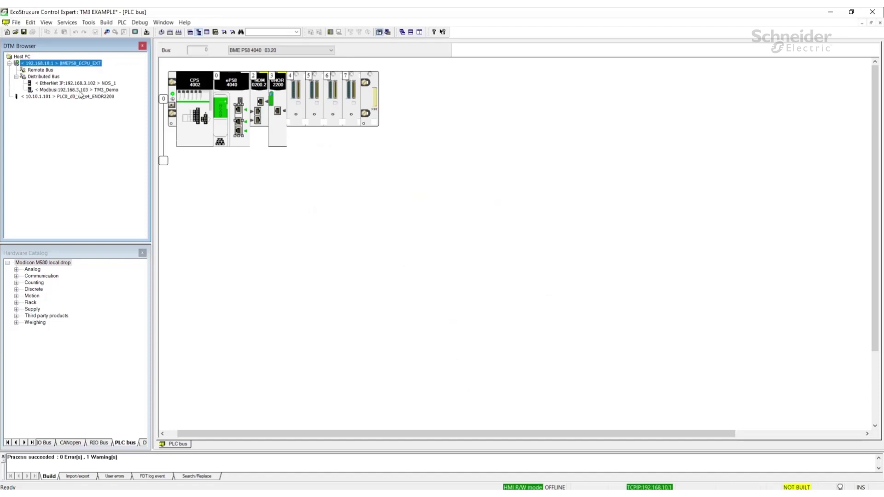
- Open TM3_Demo's Address Setting tab in the CPU configuration with the default name applied, then view the TM3 photo
double_click(17, 63)
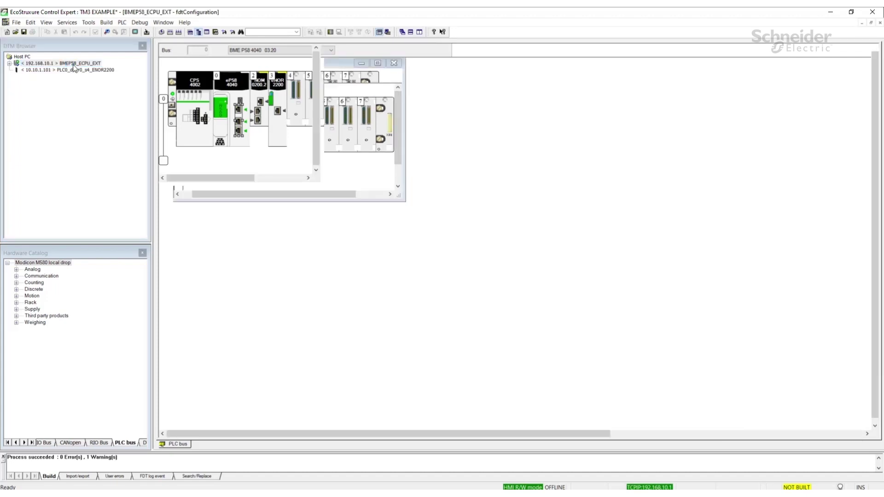
left_click(17, 63)
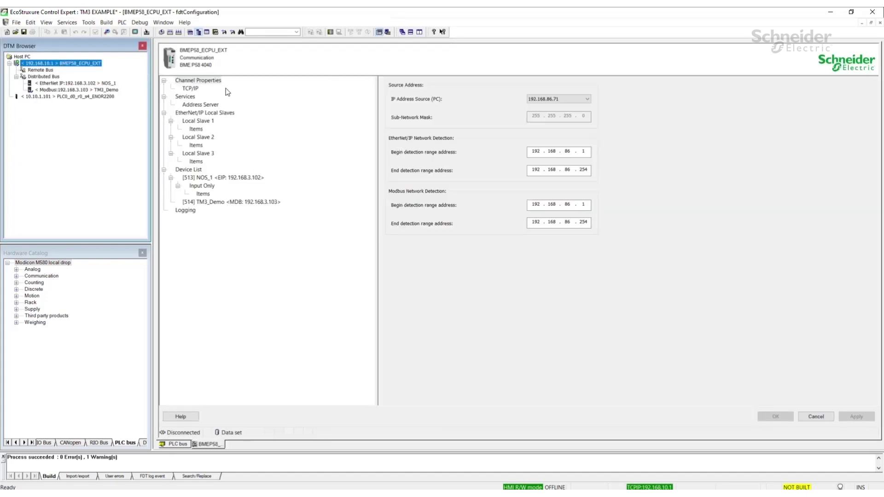
left_click(238, 202)
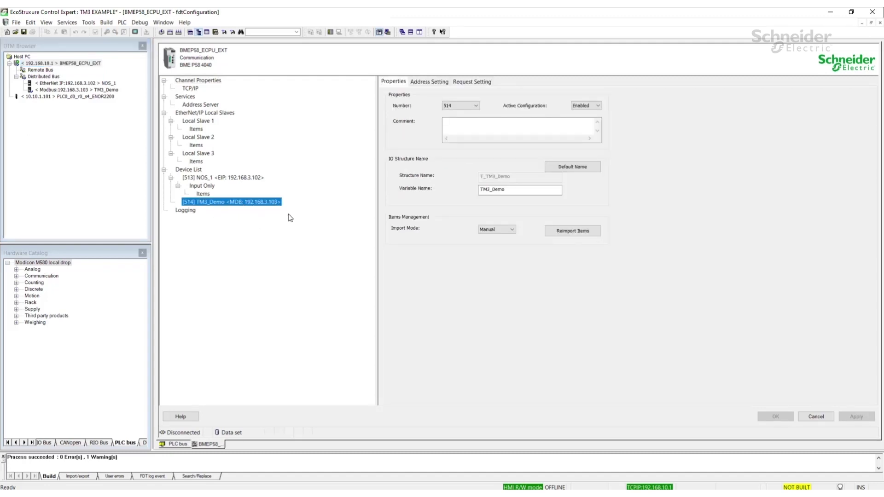
left_click(574, 168)
left_click(429, 82)
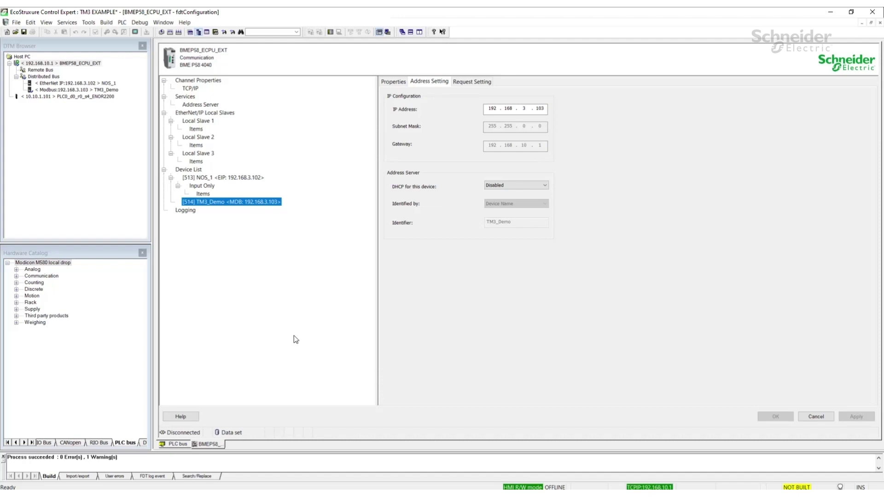
key("alt+Tab")
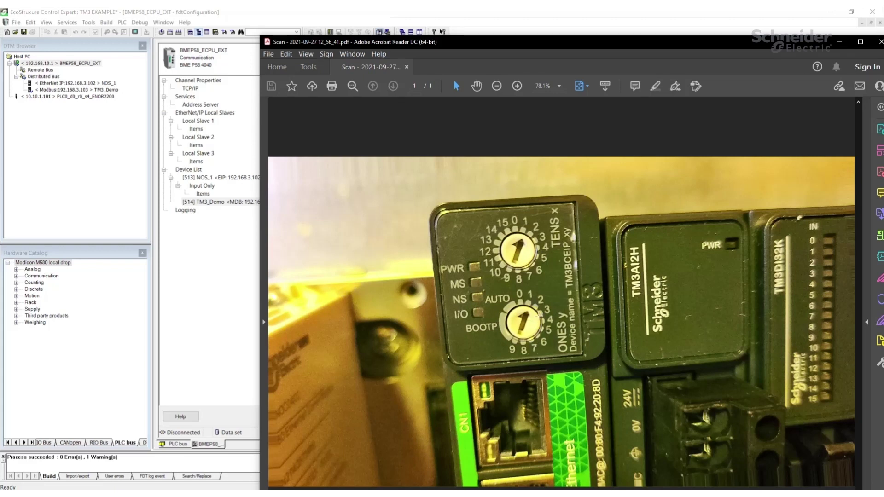
- Move the Acrobat Reader photo window aside and minimize it
left_click_drag(840, 46, 575, 94)
left_click(574, 92)
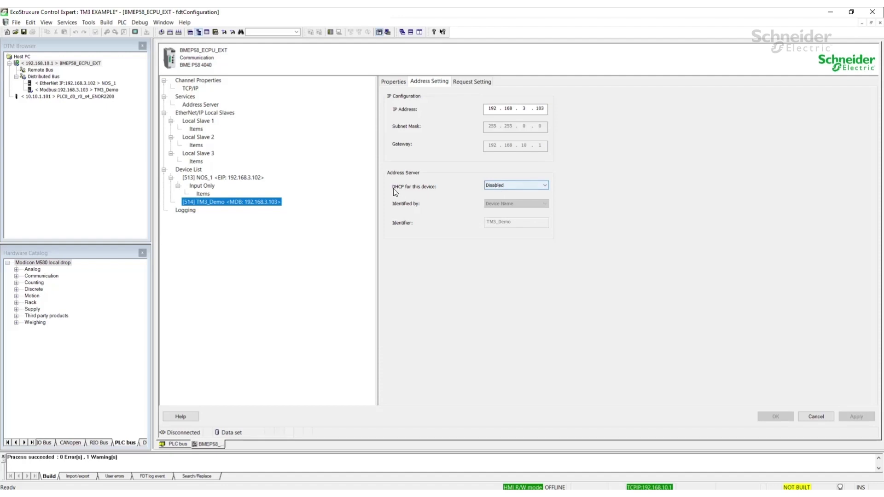
- Set DHCP for TM3_Demo to Enabled
left_click(499, 186)
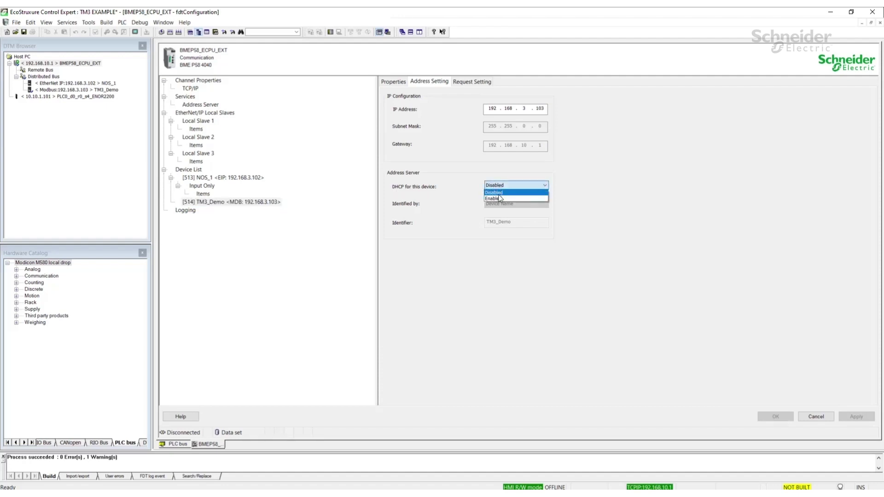
left_click(498, 193)
left_click(501, 186)
left_click(504, 198)
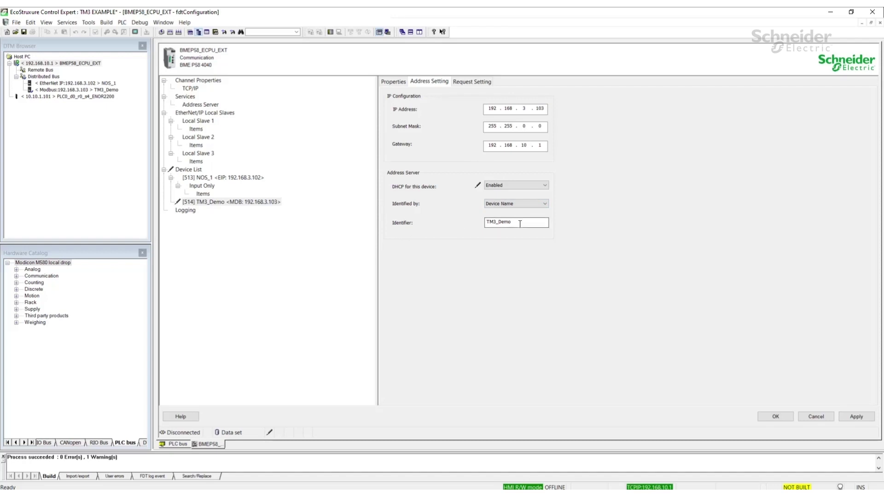
- Set the identifier to TM3BCEIP_011 and change the IP address to 192.168.10.103
double_click(498, 222)
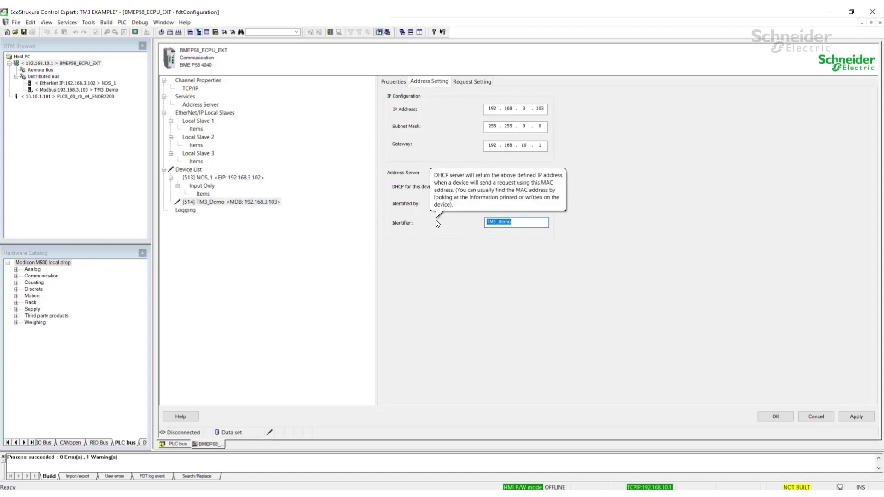
type("TM3BCEIP_")
type("011")
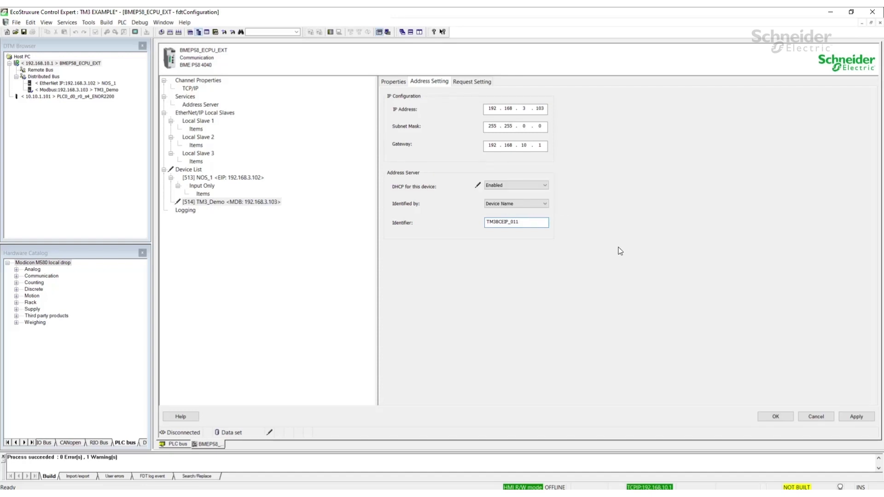
left_click(520, 145)
left_click_drag(517, 110, 549, 111)
type("10")
- Add a new Modbus request for TM3_Demo with Unit ID 1
left_click(459, 84)
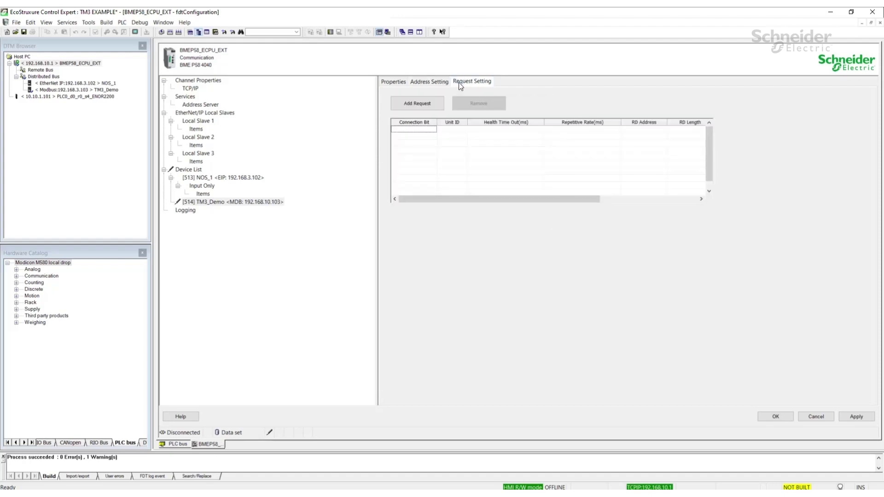
left_click(425, 102)
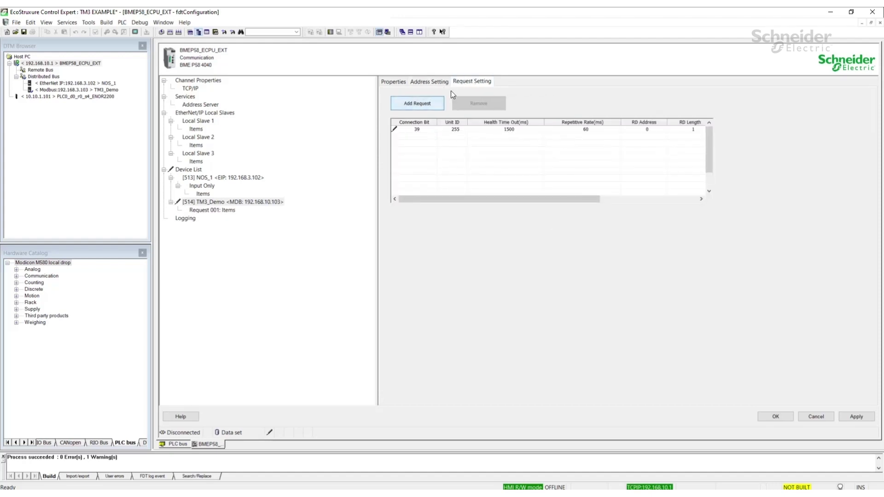
left_click(452, 129)
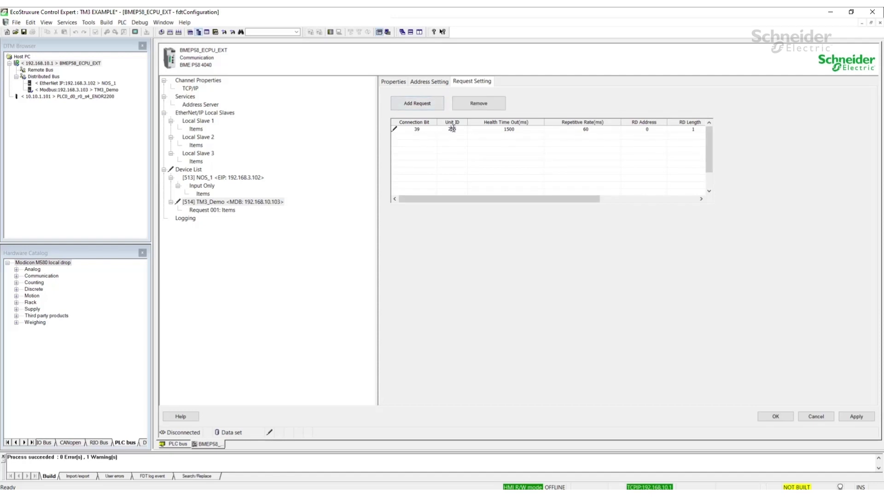
left_click(453, 129)
type("1")
left_click(475, 131)
- Set the request's read address to 3001 with a read length of 7 words
left_click(638, 130)
double_click(640, 129)
type("300")
key("alt+Tab")
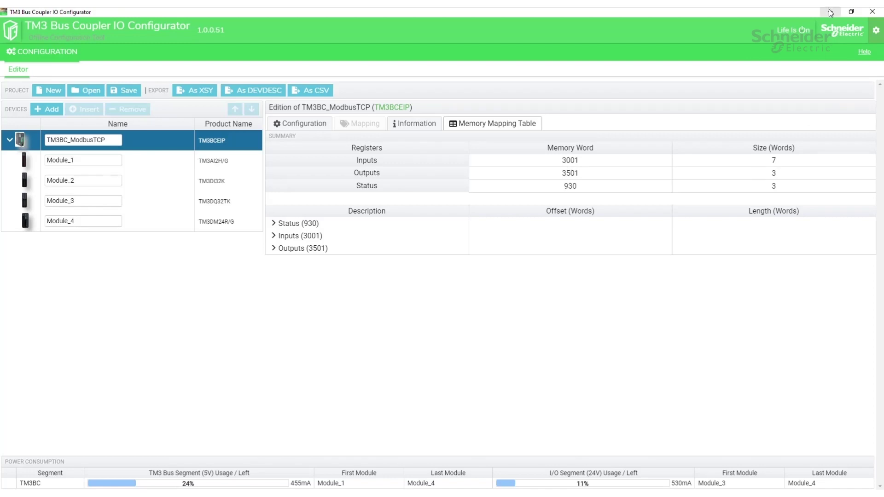
key("alt+Tab")
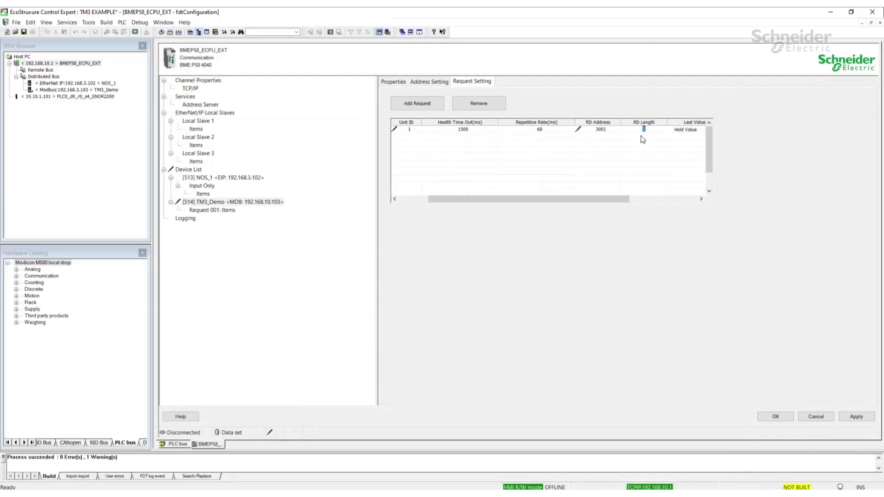
type("7")
left_click(643, 140)
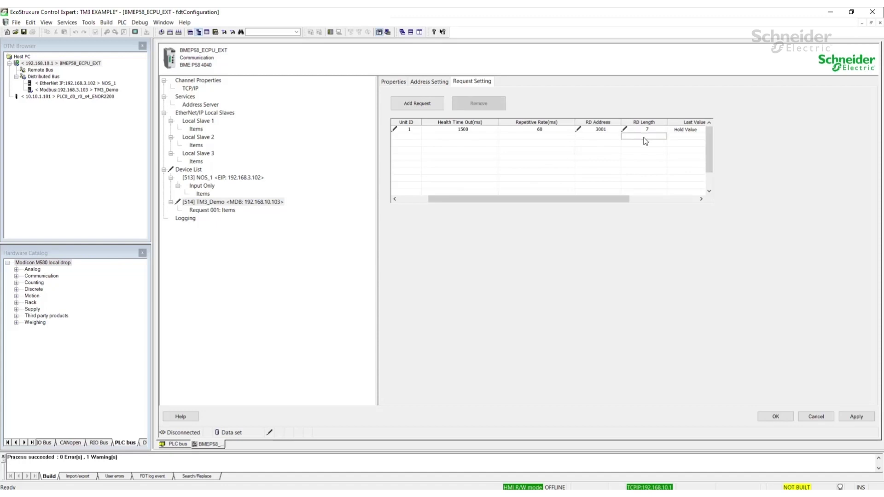
left_click_drag(602, 198, 669, 205)
- Set write address 3501 with write length 3, then view the coupler's memory map
left_click(644, 130)
double_click(644, 129)
type("3501")
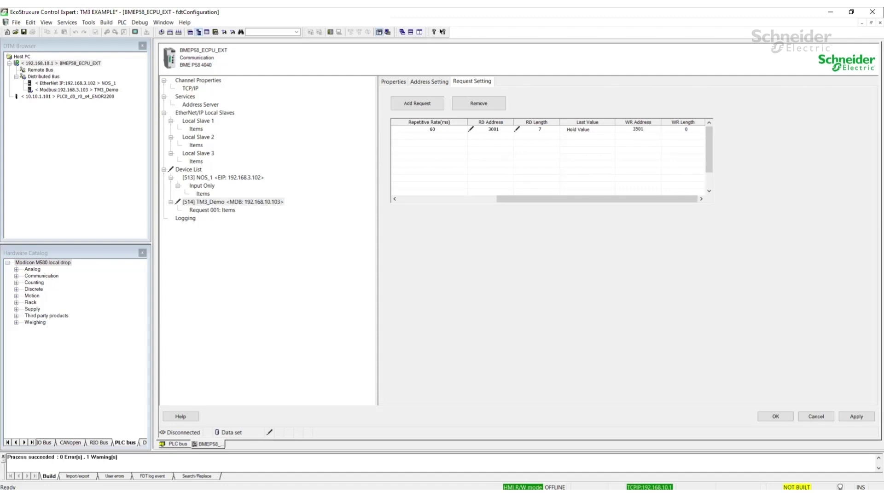
left_click(674, 133)
double_click(674, 132)
type("3")
key("alt+Tab")
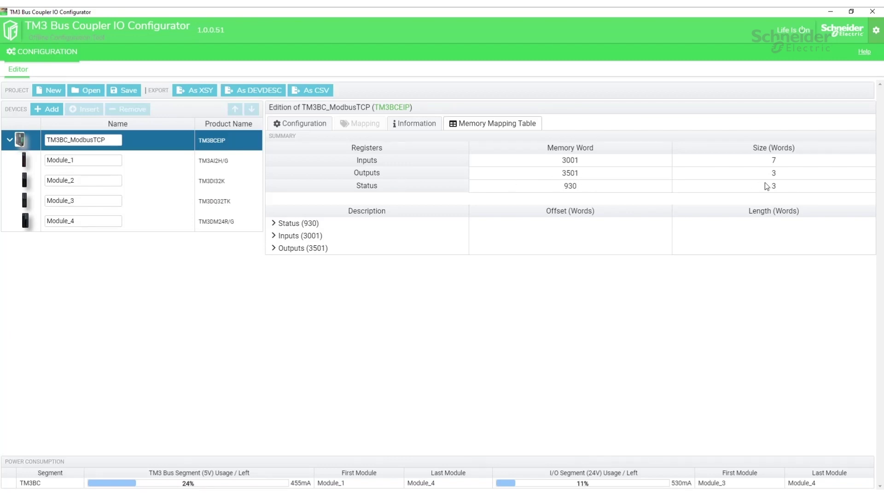
- Apply the new request settings and close the processor configuration, accepting the changes
left_click(832, 12)
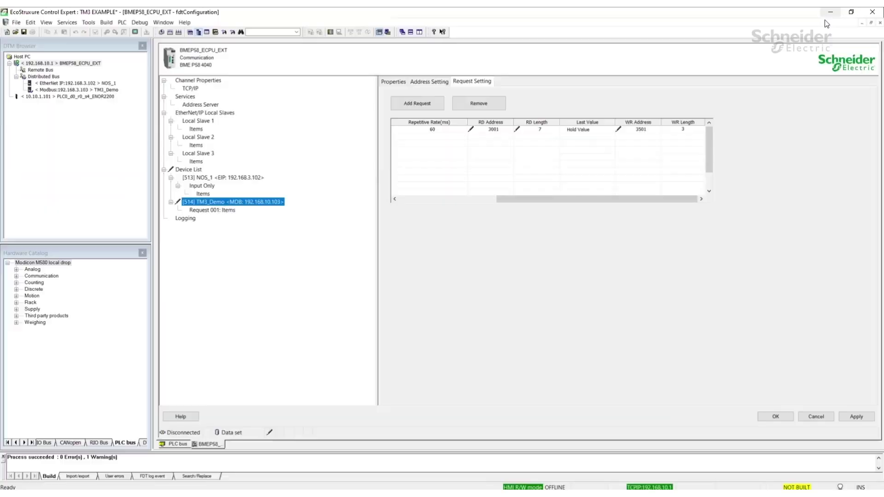
left_click(853, 417)
left_click(880, 22)
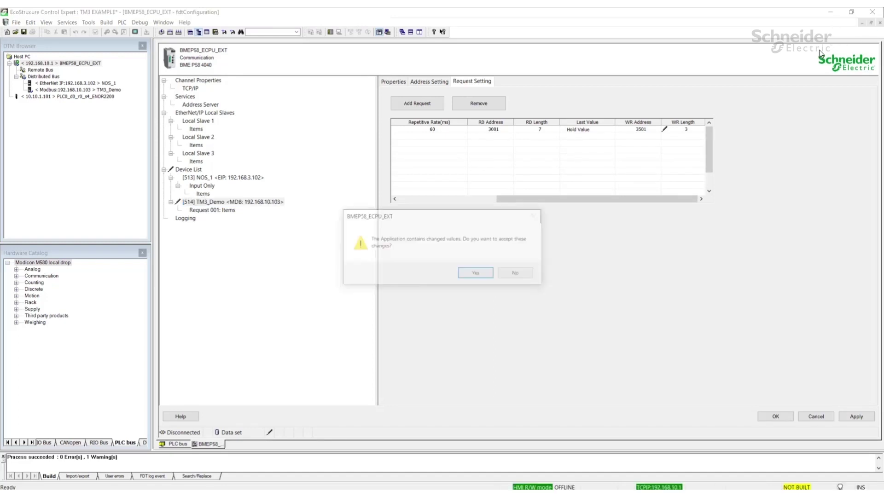
left_click(467, 273)
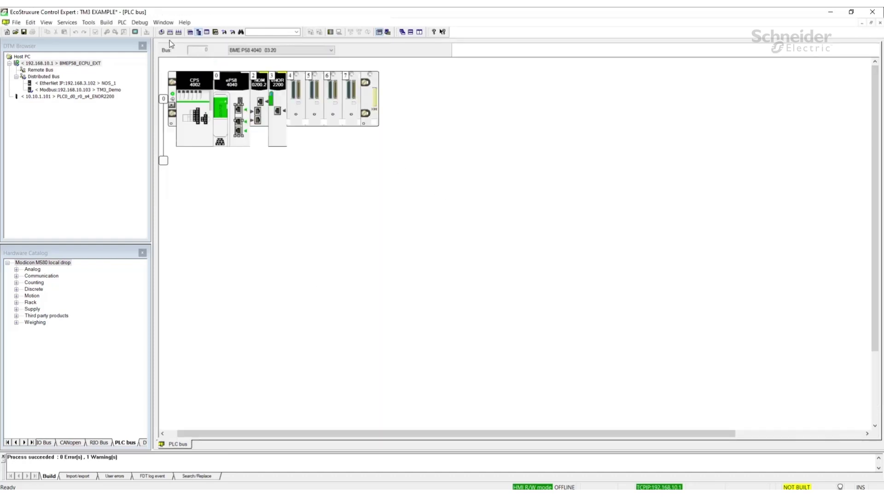
- Build the project changes and connect to the PLC
left_click(106, 22)
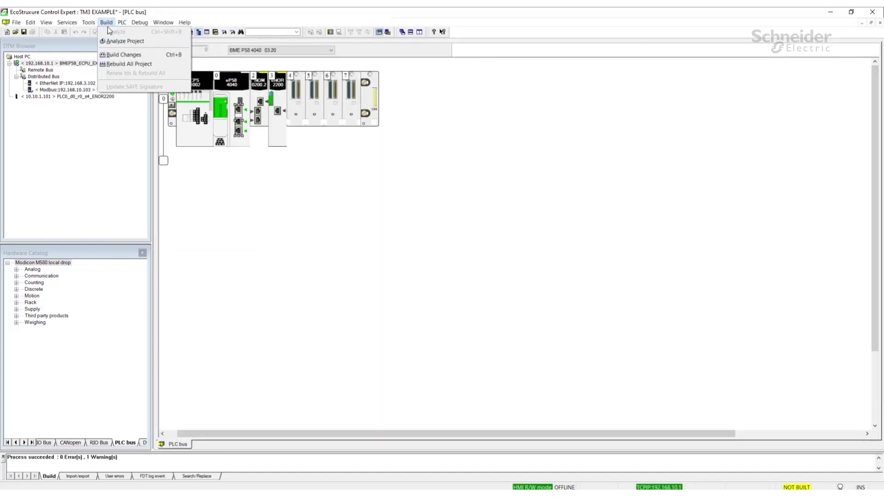
left_click(124, 54)
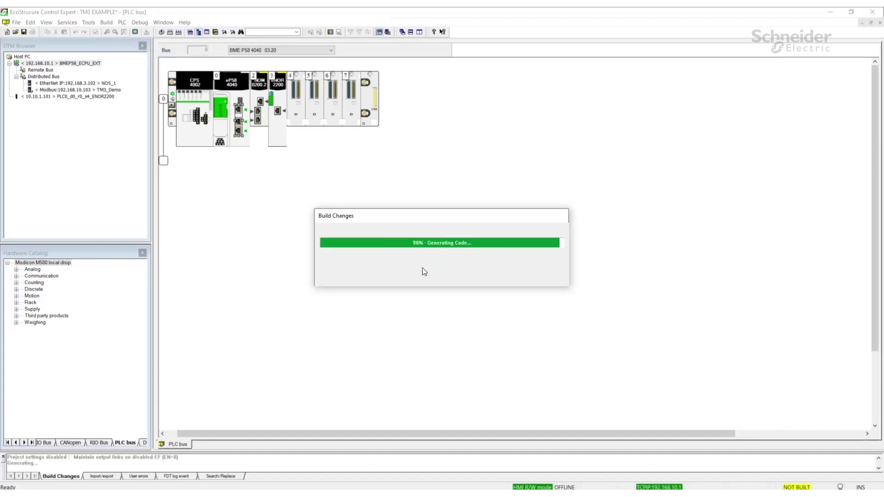
left_click(123, 22)
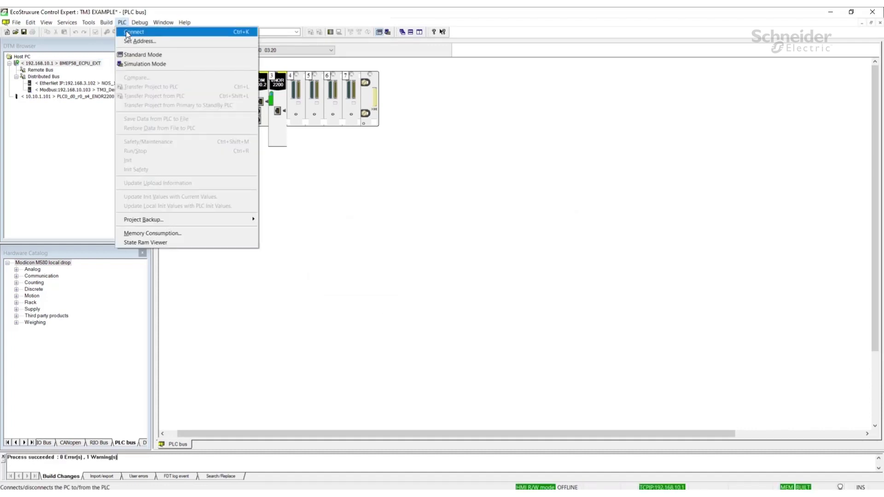
left_click(128, 33)
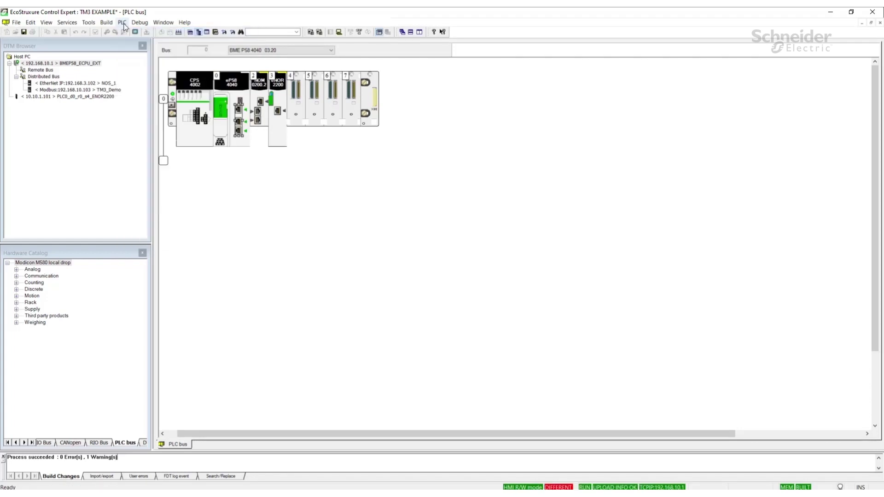
- Transfer the project to the PLC, confirming the stop, then select the browser's address bar
left_click(122, 23)
left_click(145, 85)
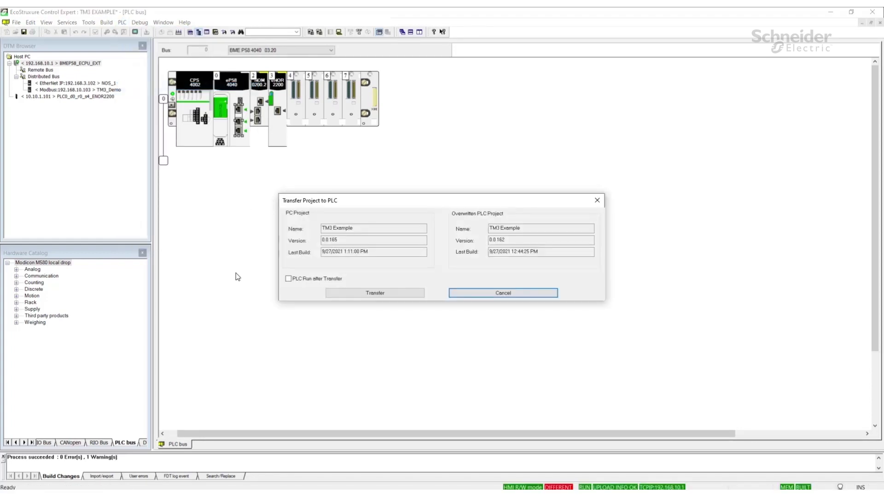
left_click(376, 295)
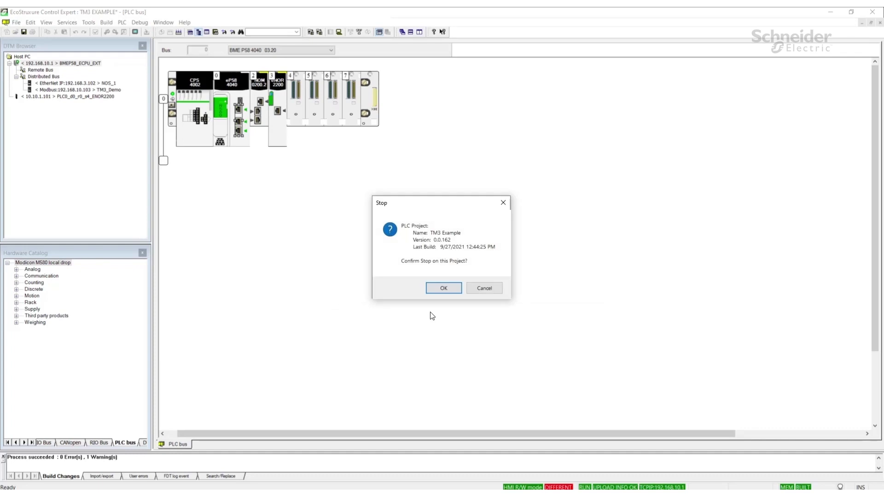
left_click(444, 290)
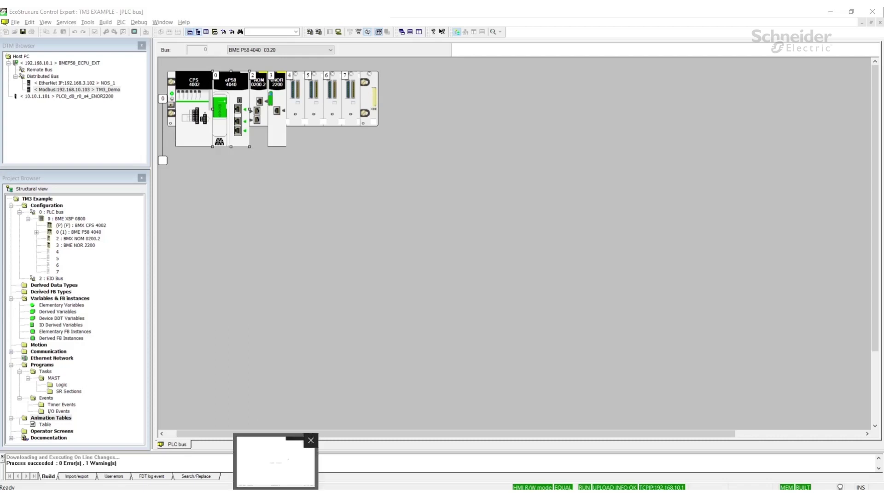
key("alt+Tab")
left_click(280, 33)
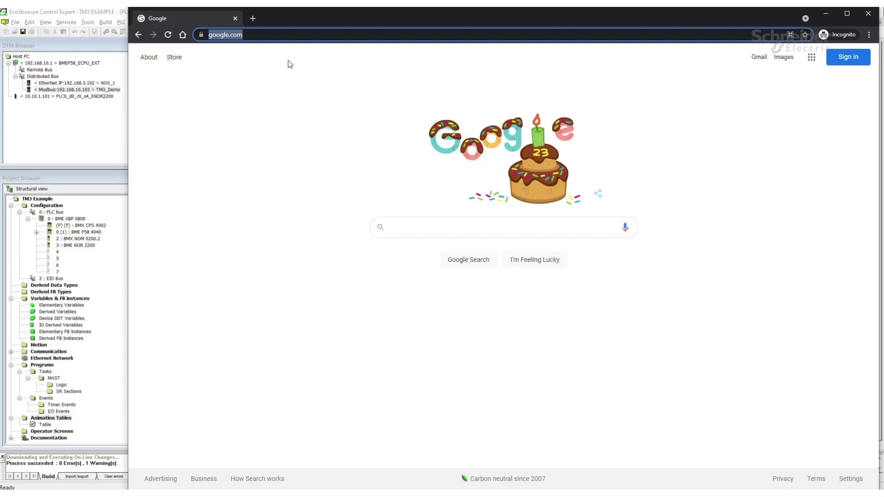
type("https://192.168.10.103/")
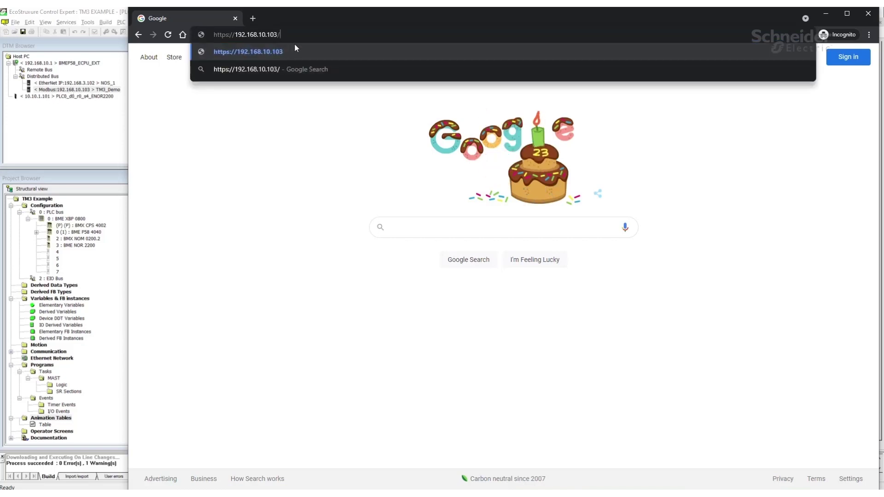
key("Return")
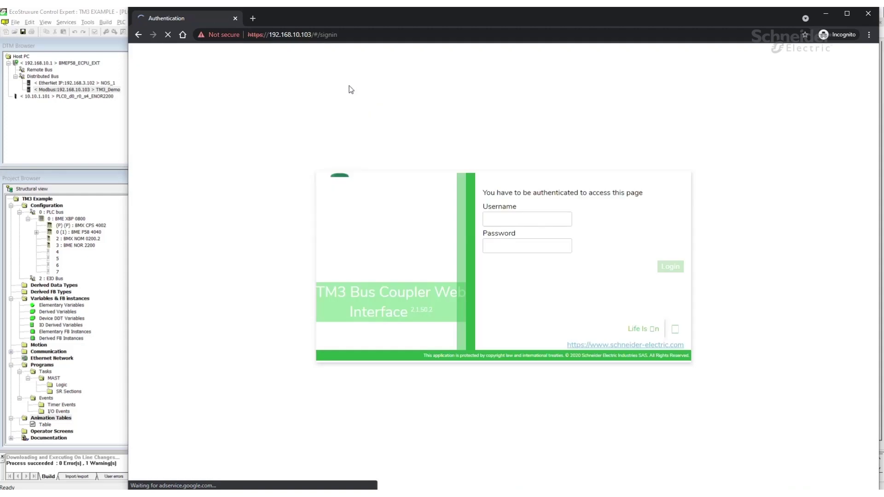
left_click(497, 218)
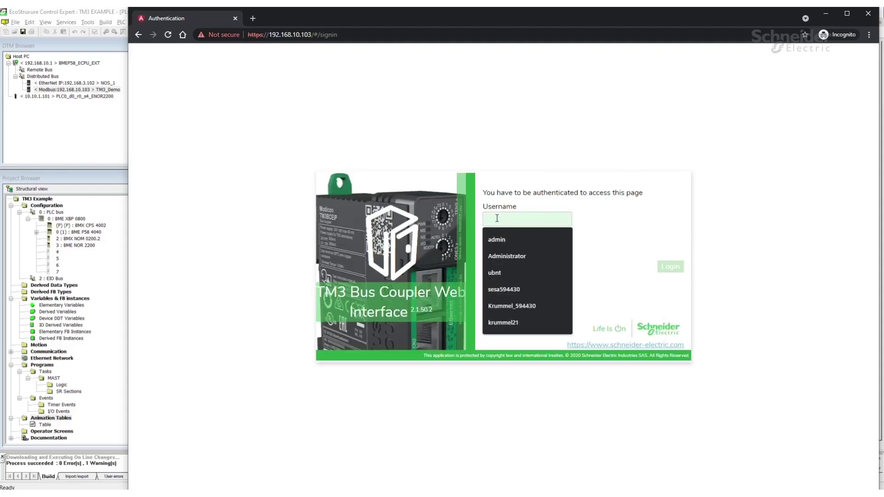
type("Adm")
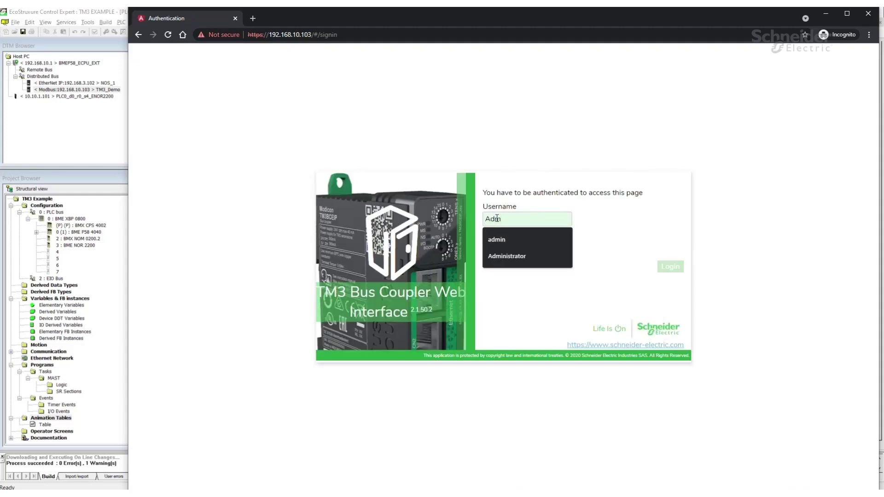
type("inistrator")
key("Tab")
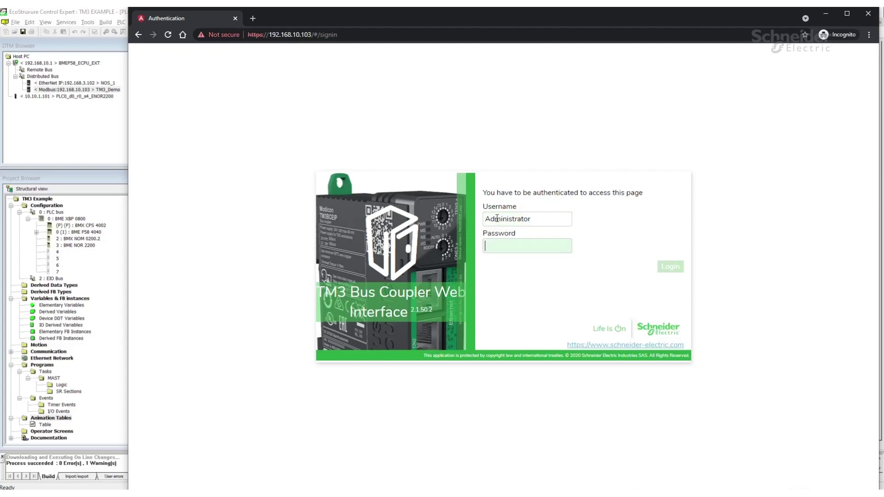
type("•••••••")
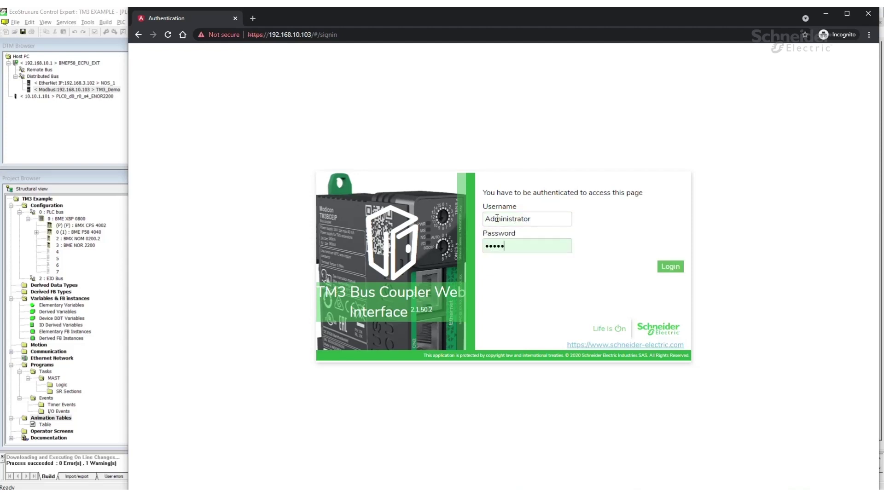
type("•••")
key("Return")
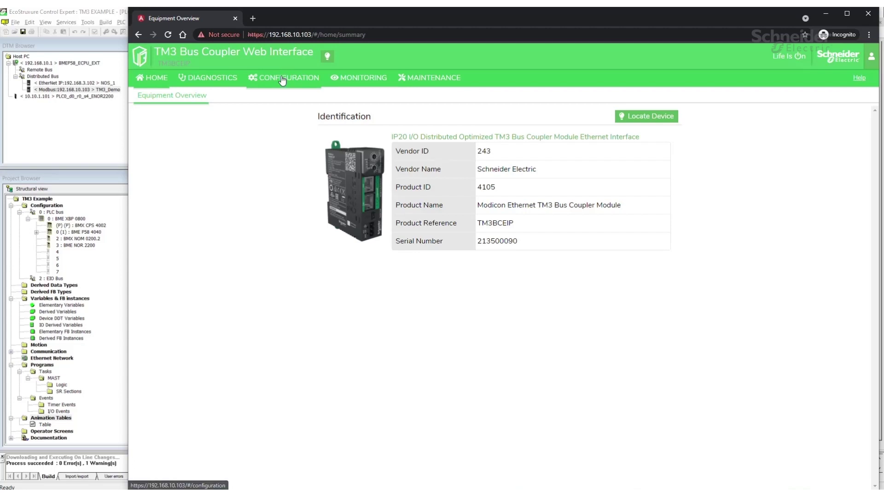
left_click(91, 16)
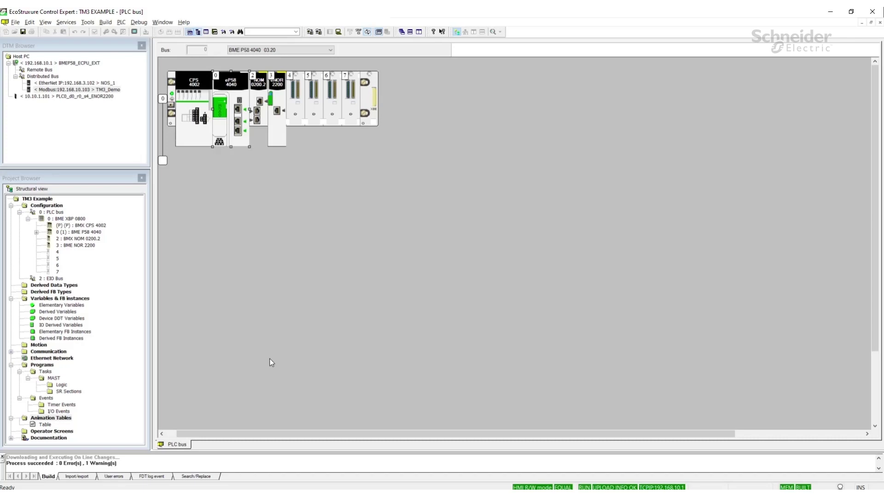
- Add BMEP58_ECPU_EXT to the animation table 'Table', expand it and widen the Name column
left_click(44, 424)
double_click(45, 425)
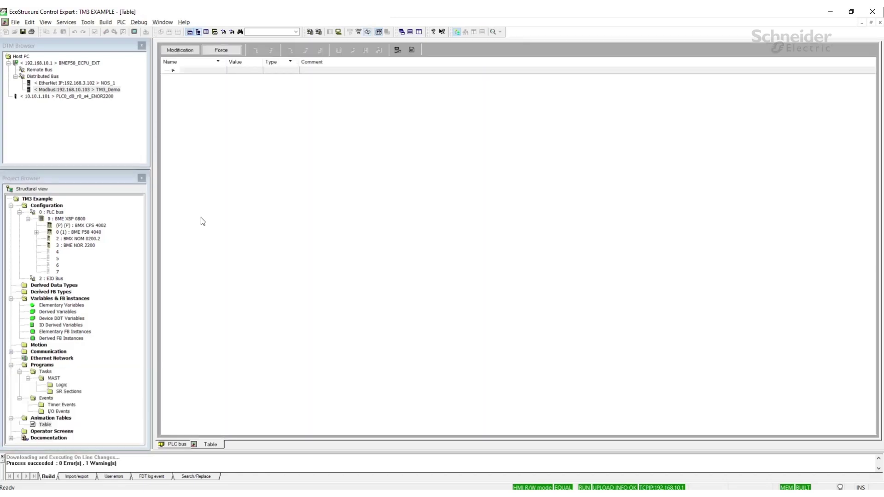
left_click(211, 70)
left_click(222, 71)
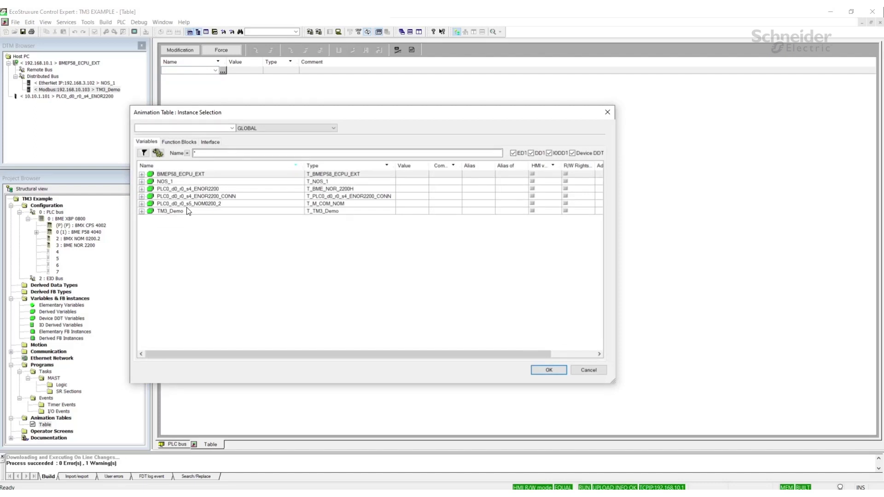
left_click(207, 175)
left_click(555, 370)
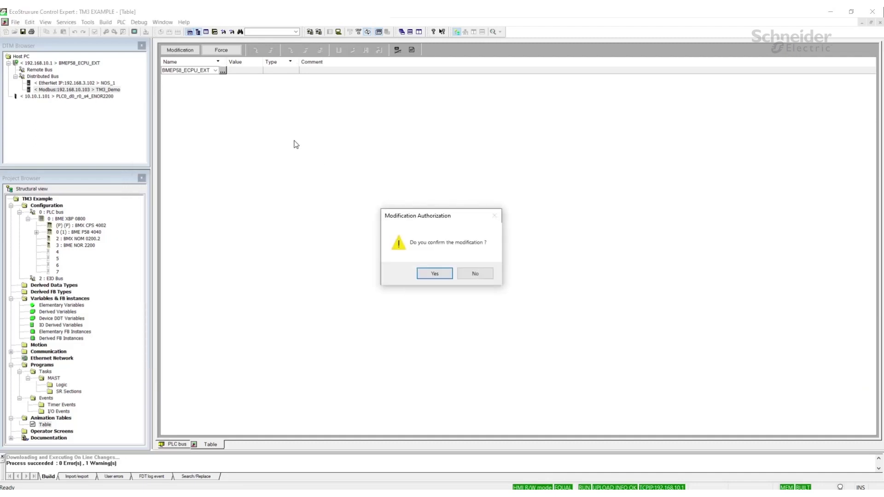
left_click(431, 273)
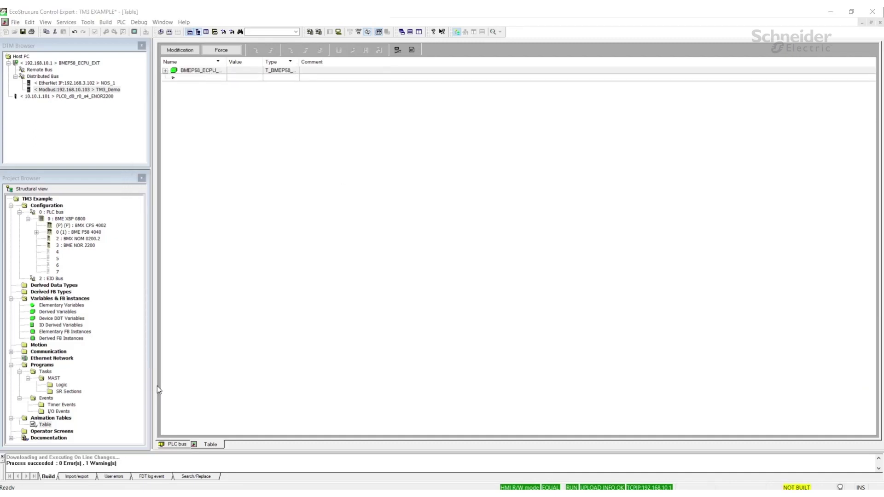
left_click(165, 71)
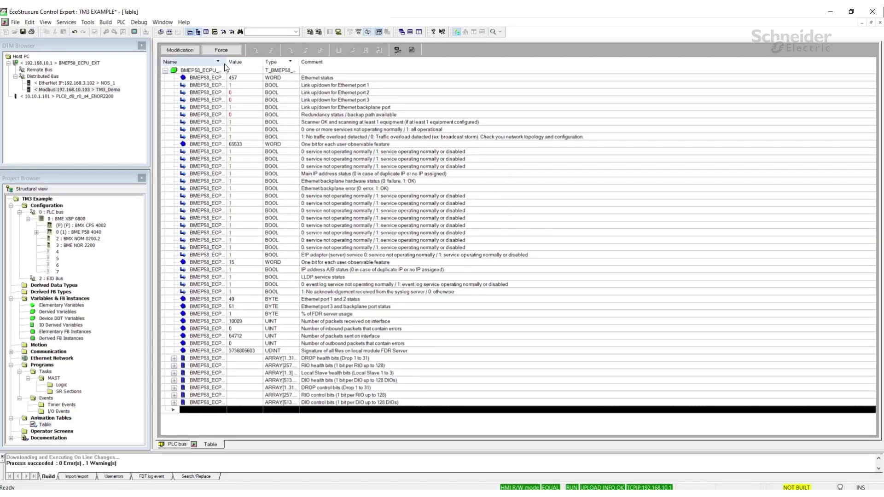
left_click_drag(225, 64, 339, 64)
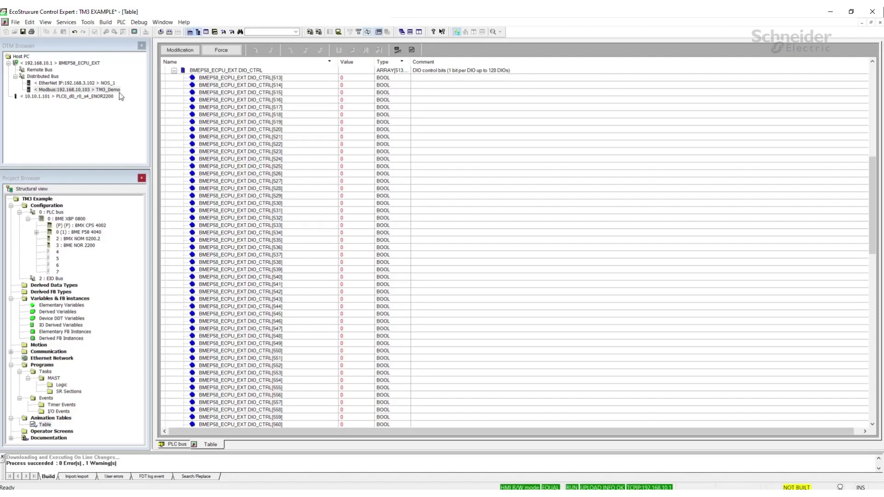
- Check device 514 in the CPU configuration, then set DIO_CTRL[514] to 1 in the table
double_click(84, 64)
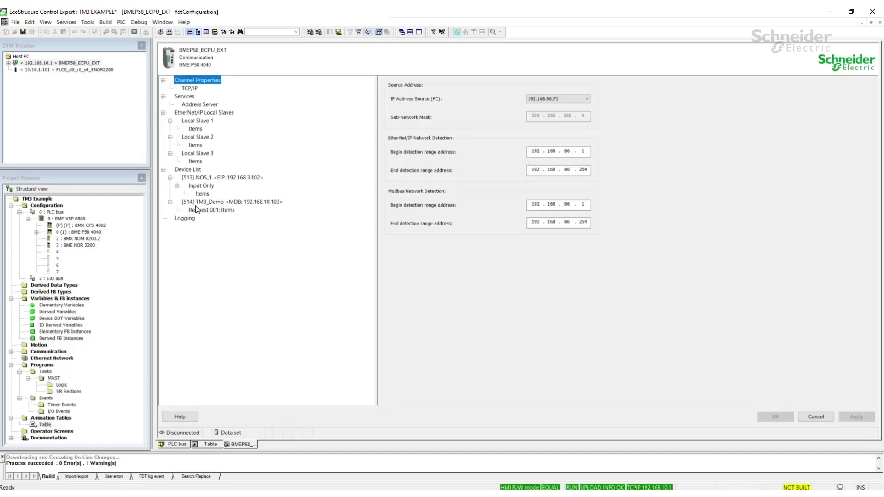
left_click(213, 445)
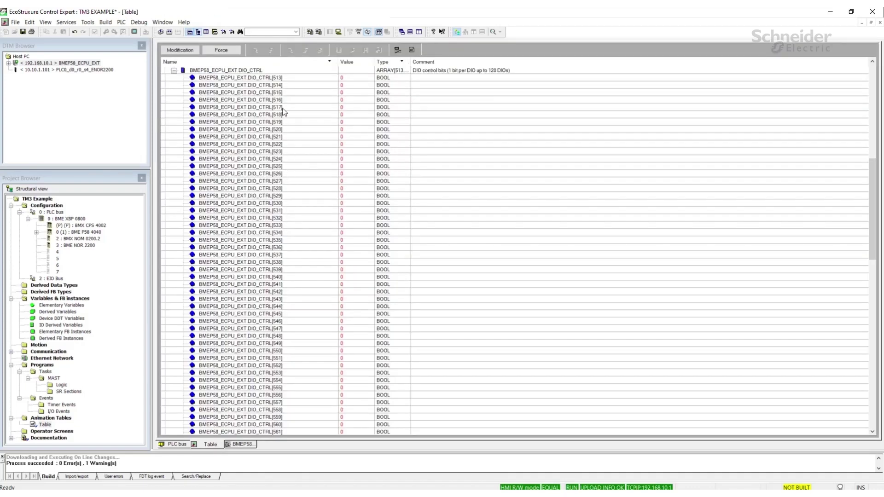
left_click(285, 86)
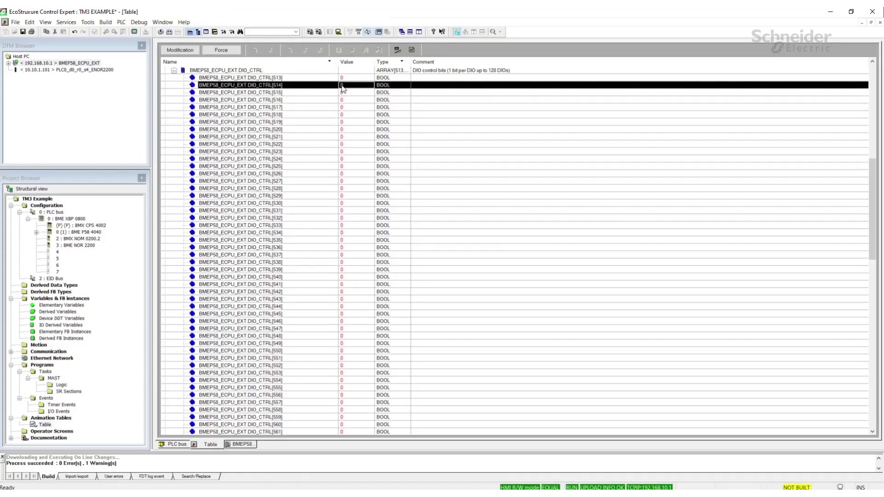
left_click(183, 50)
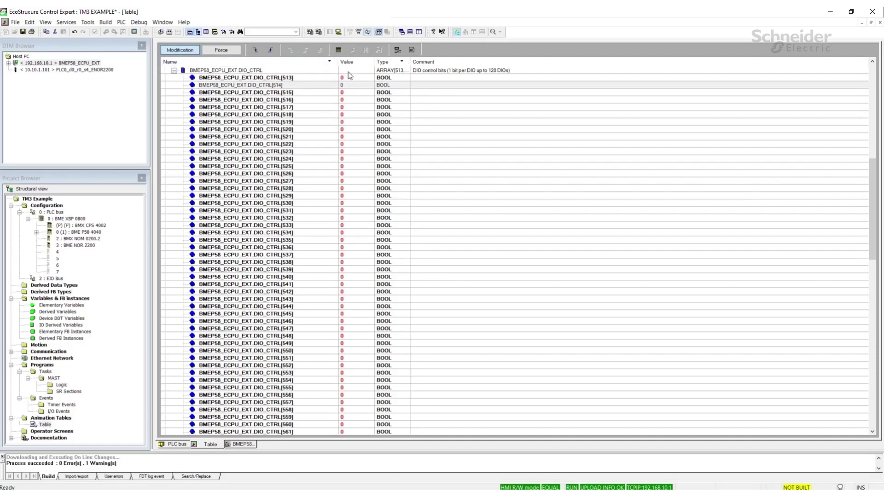
left_click(271, 51)
key("alt+Tab")
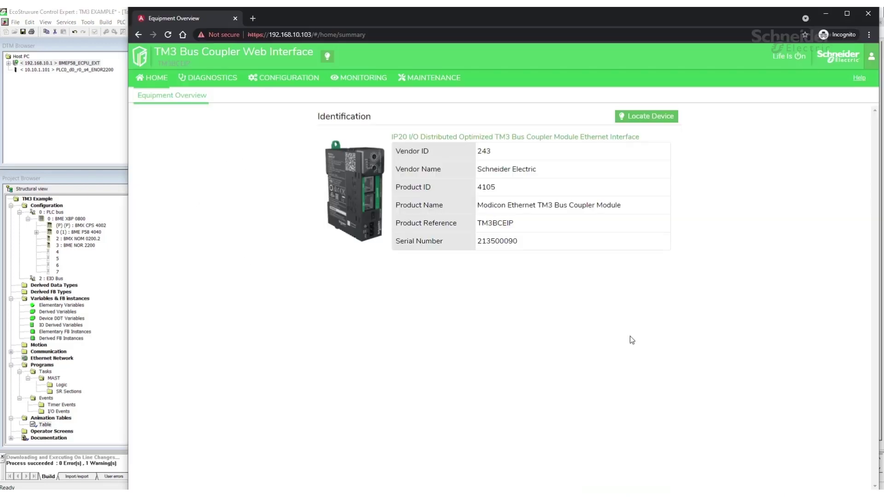
- Load Project.spf on the Configuration page and apply it to the coupler, accepting the warning
left_click(278, 78)
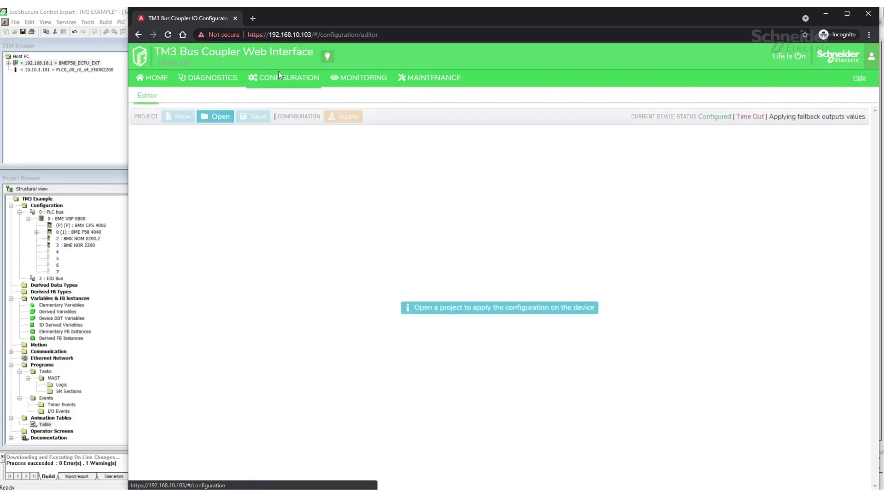
left_click(219, 118)
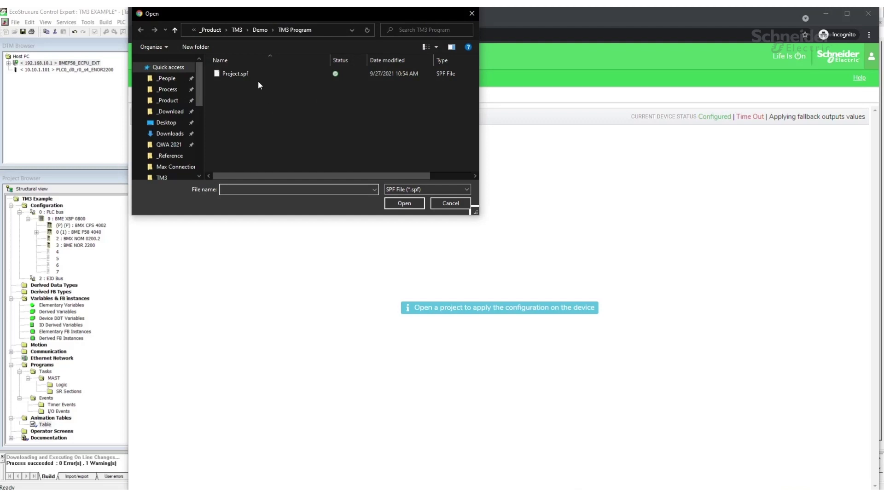
double_click(253, 72)
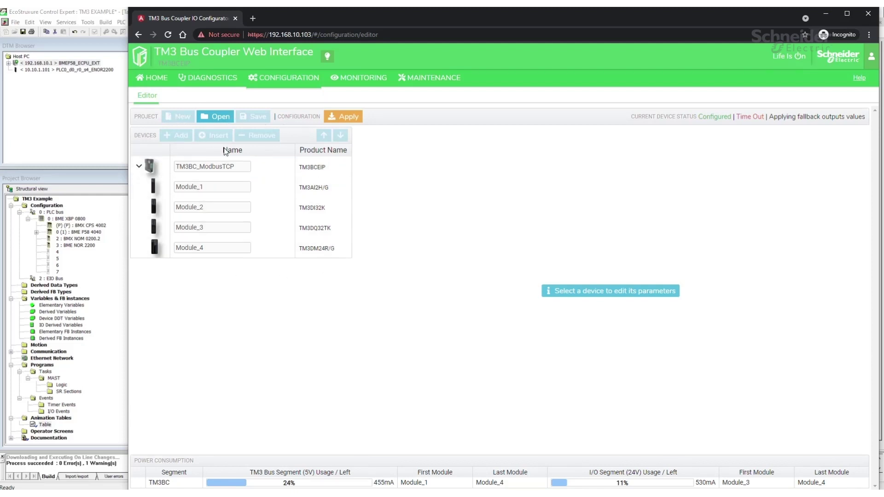
left_click(343, 117)
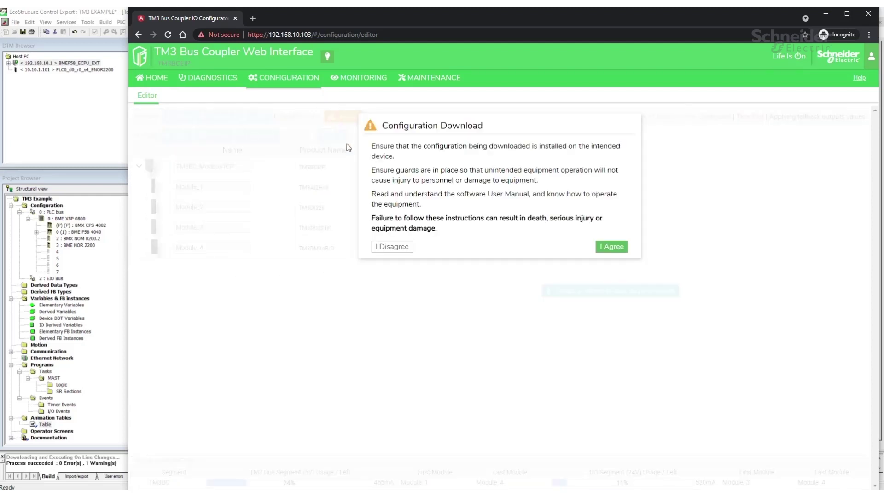
left_click(613, 247)
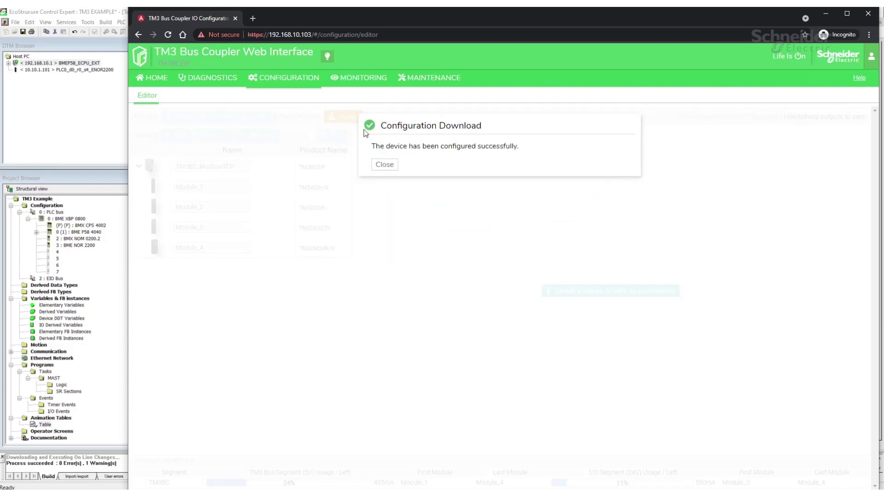
left_click(384, 166)
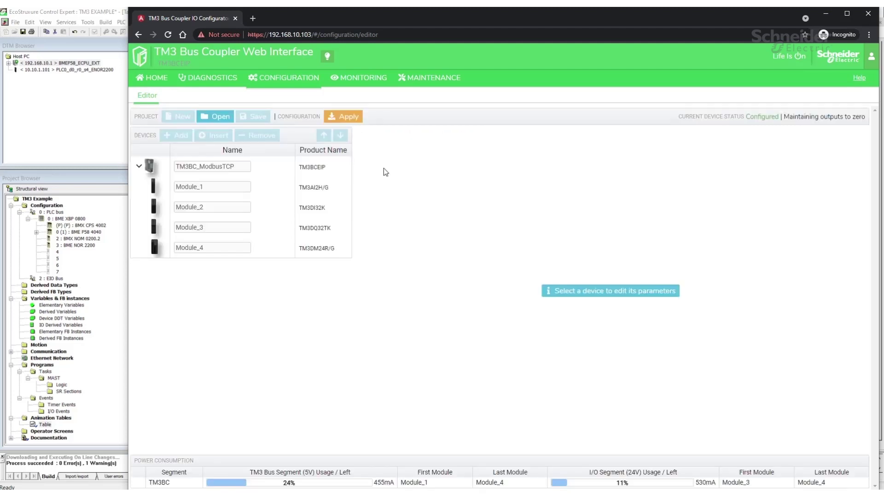
- Set DIO_CTRL[514] back to 0 and collapse the BMEP58_ECPU_EXT variables
left_click(92, 12)
left_click(339, 85)
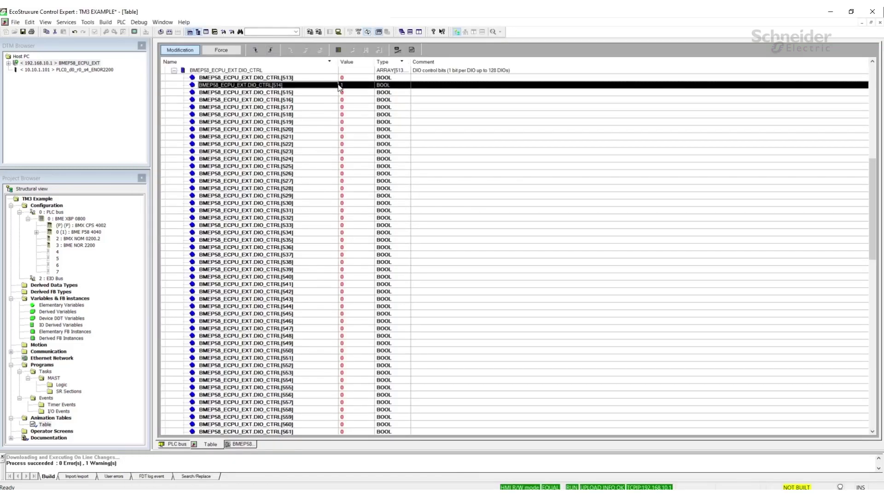
left_click(256, 54)
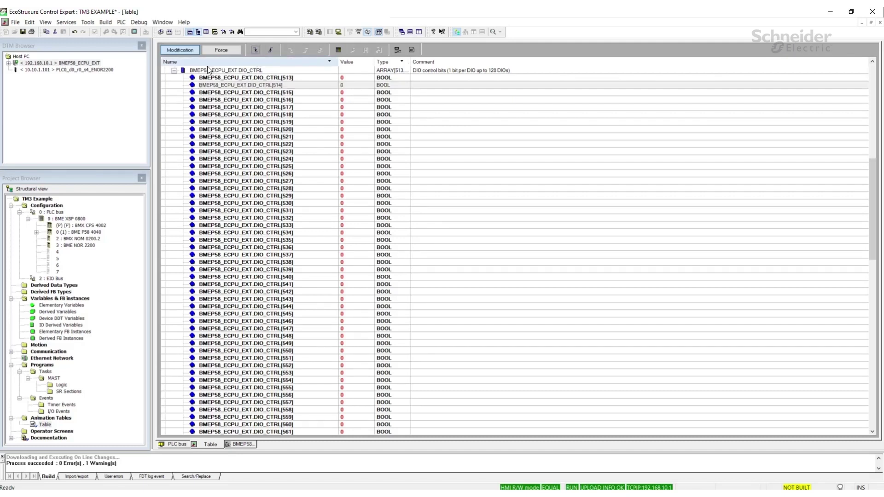
scroll(173, 71, "down", 5)
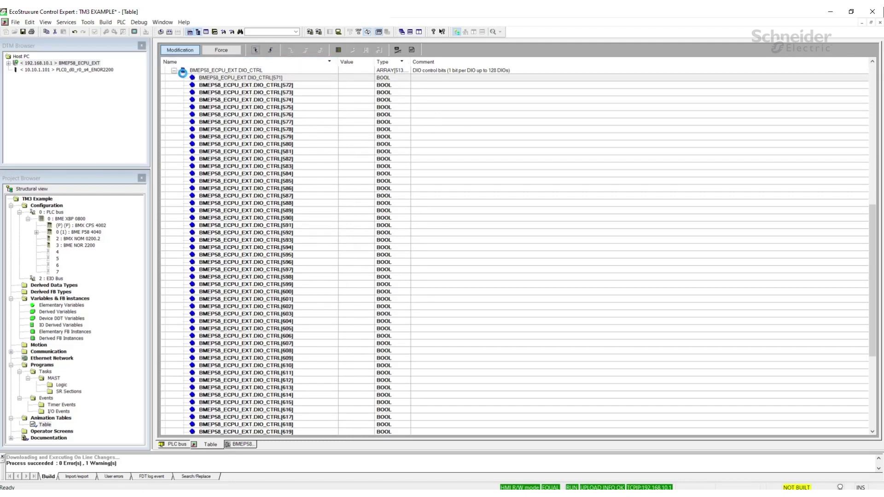
left_click(165, 70)
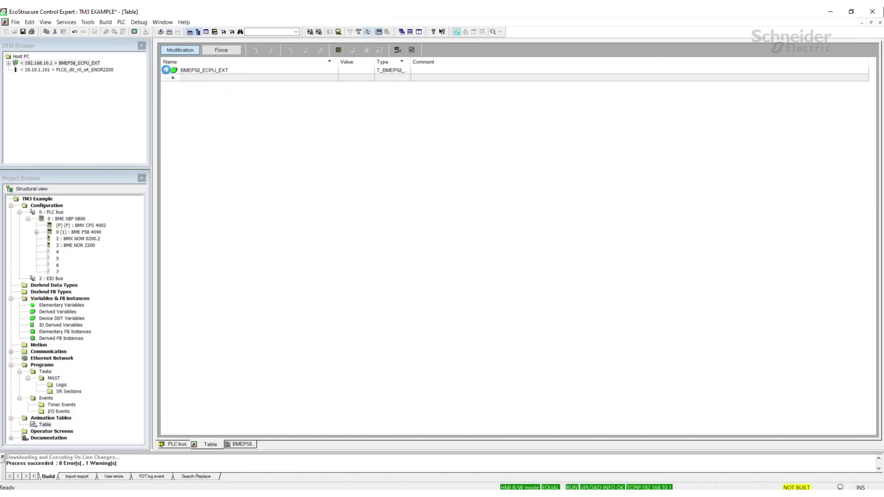
- Add TM3_Demo to the animation table and expand its Freshness_1 and Inputs.Free values
left_click(196, 78)
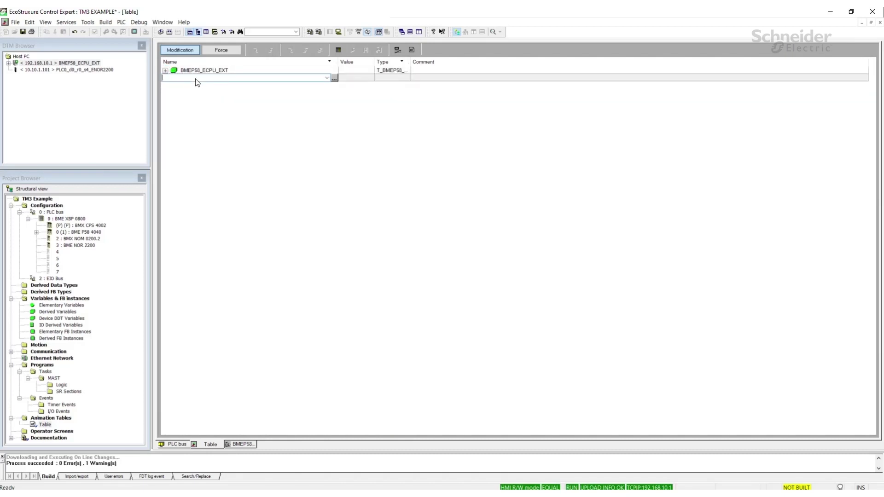
left_click(335, 78)
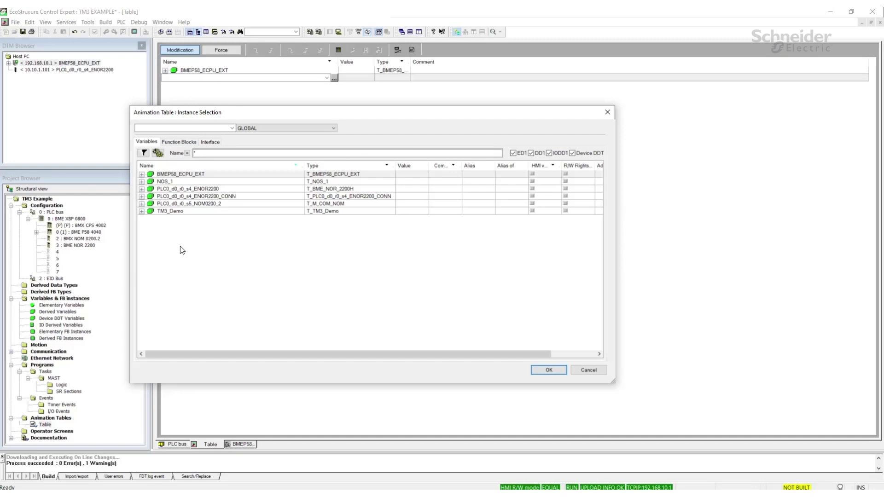
left_click(177, 212)
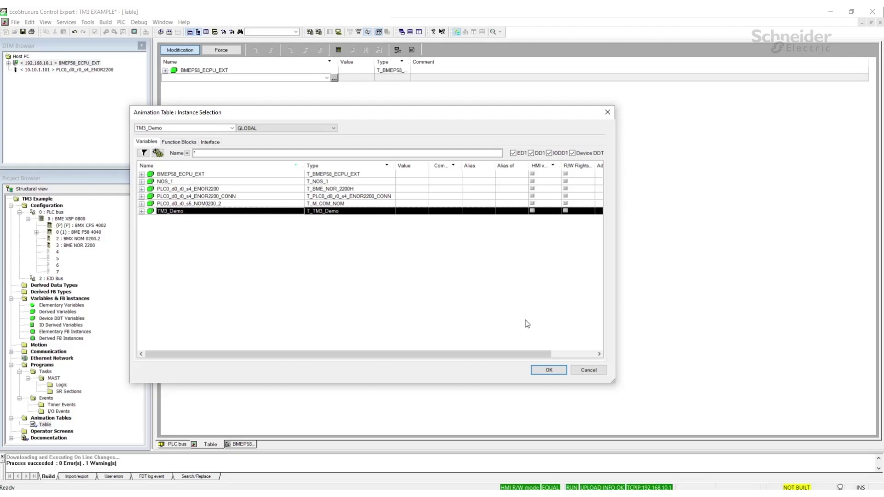
left_click(545, 369)
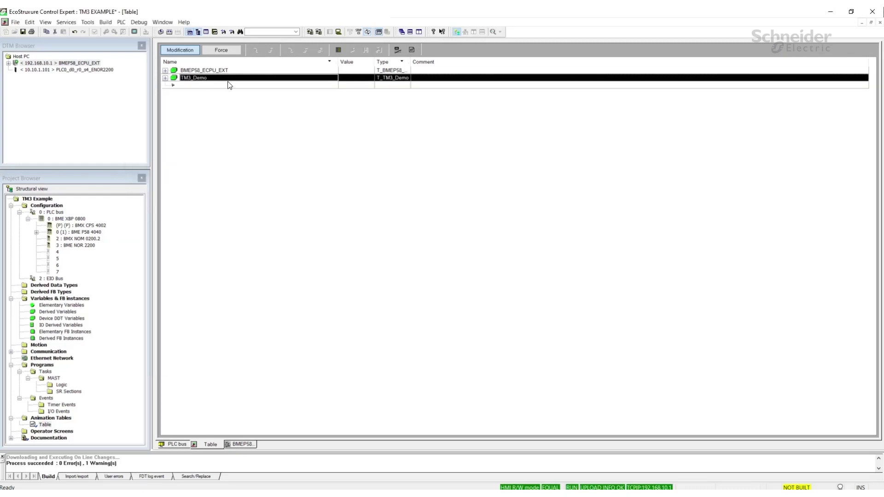
left_click(165, 78)
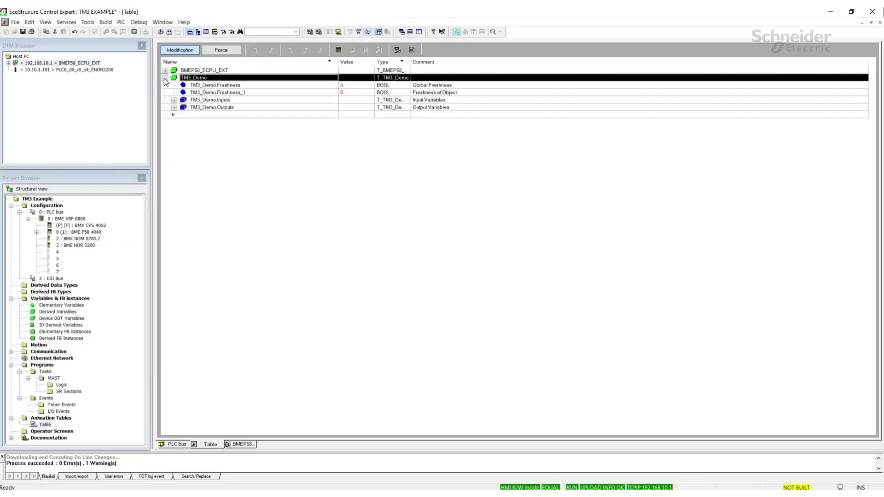
left_click(339, 92)
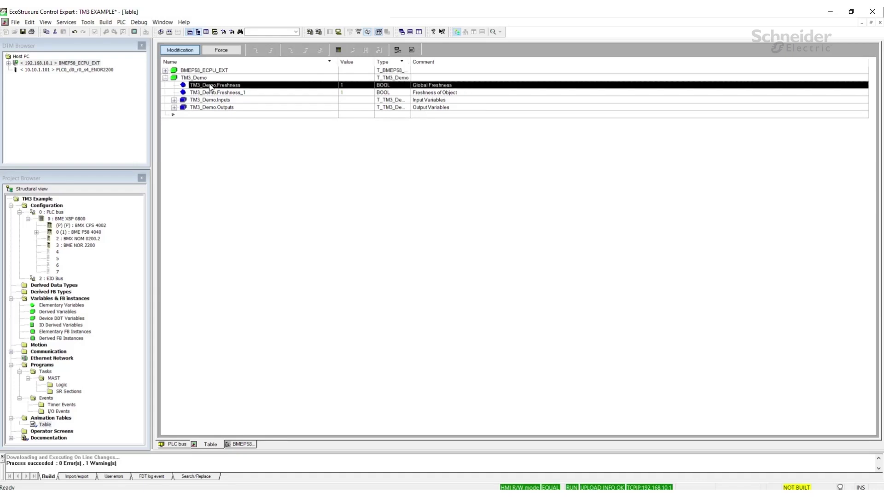
left_click(353, 94)
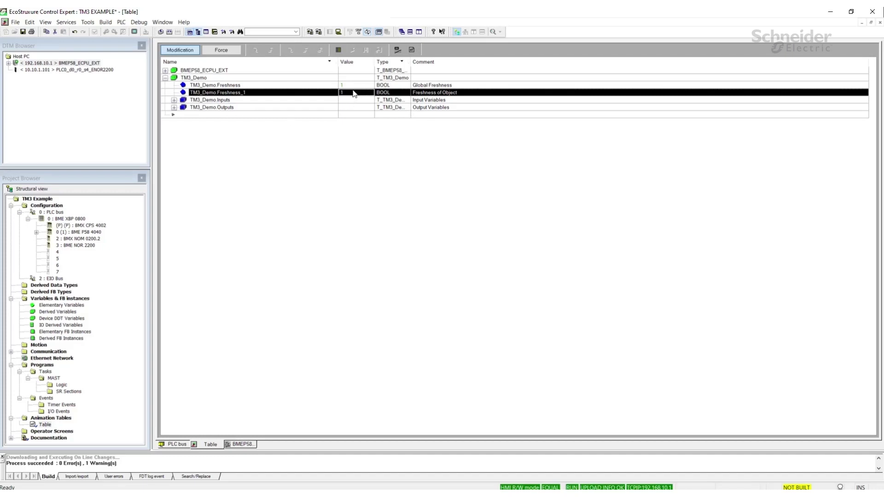
left_click(174, 100)
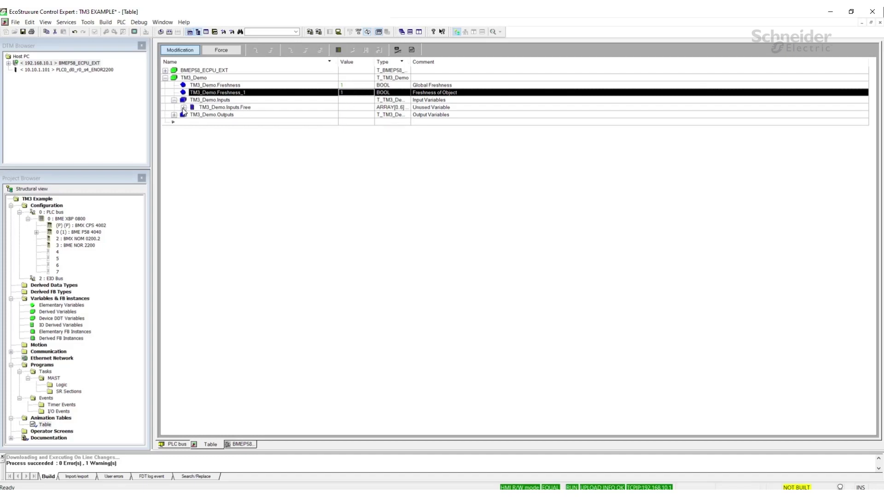
left_click(184, 108)
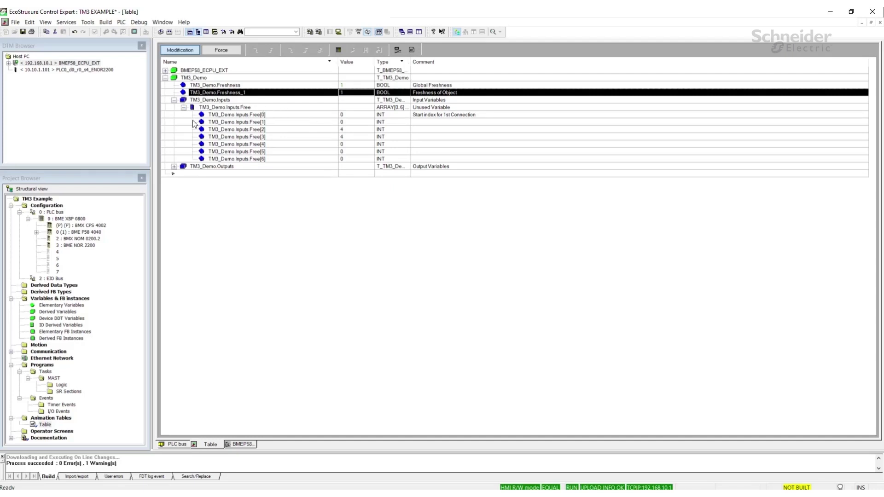